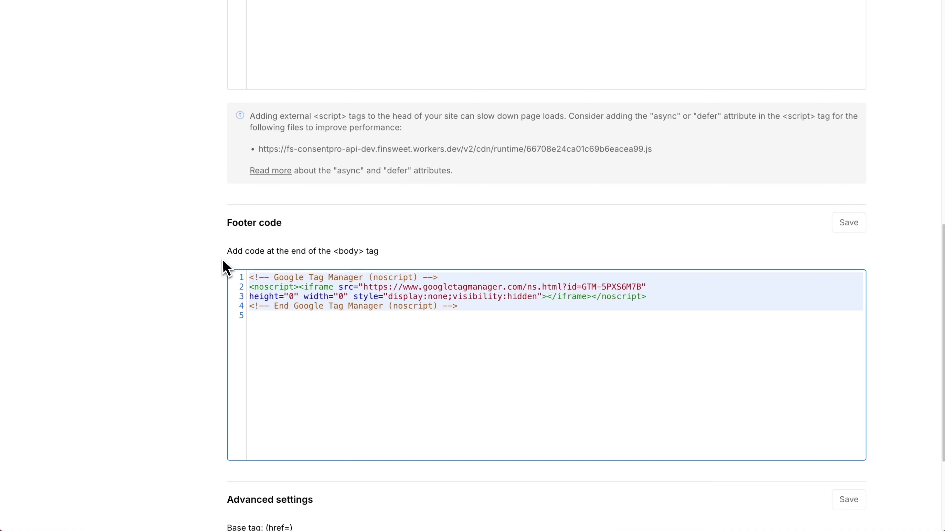
Step: Delete the Google Tag Manager noscript code from the site's footer code, save, and publish to the staging domain consent-pro-gtm.webflow.io
key(BackSpace)
click(849, 223)
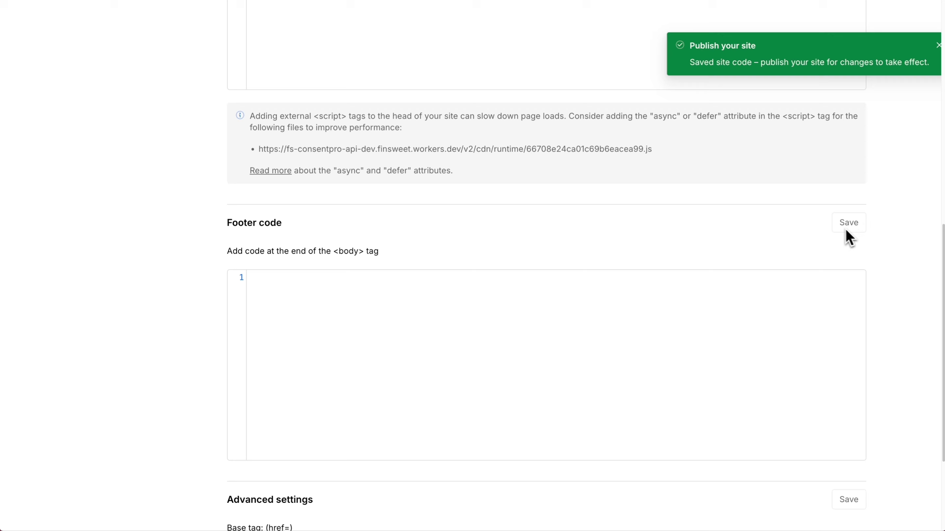
scroll(911, 271, up, 10)
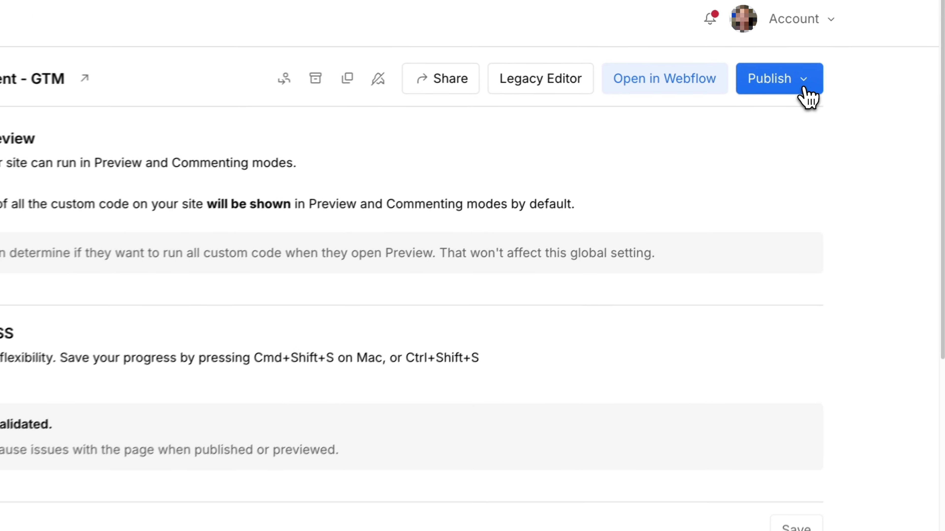
click(852, 60)
click(719, 334)
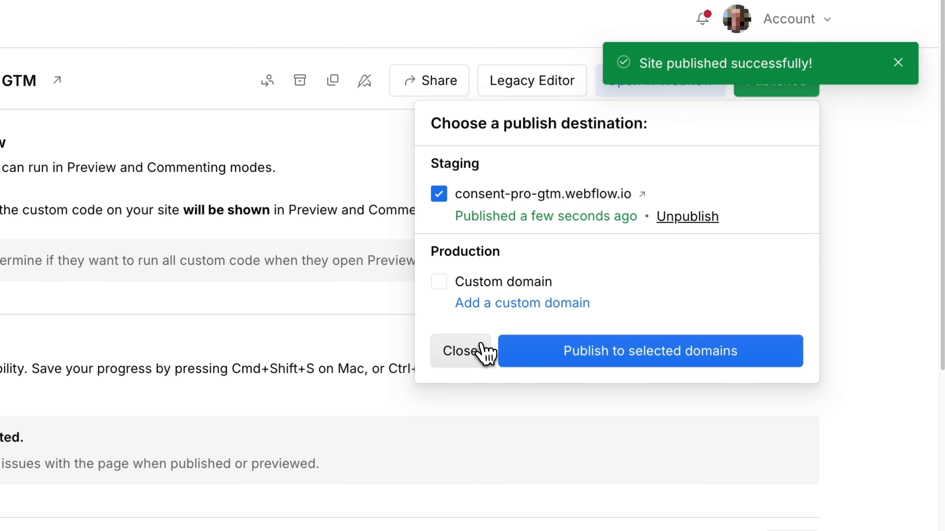
click(479, 351)
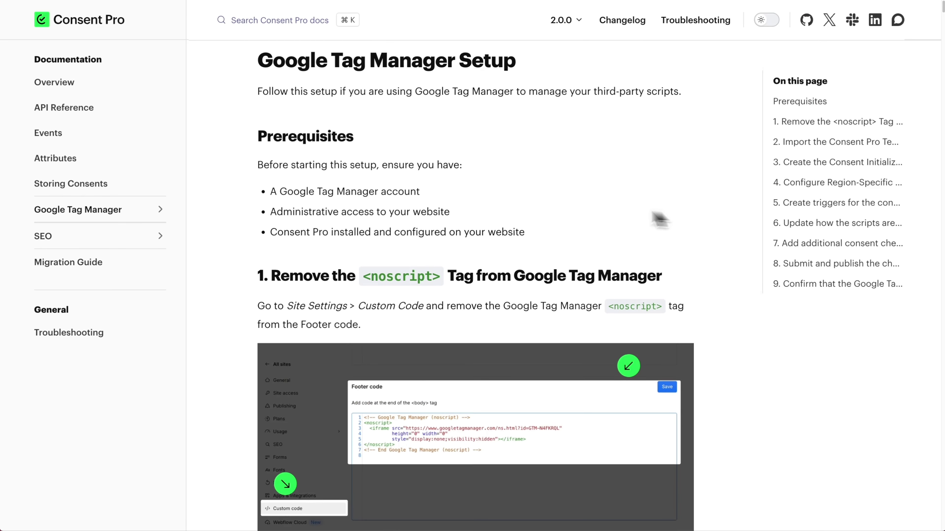
Step: Following the Consent Pro setup guide, create a new tag template in Google Tag Manager and import the file Consent Pro - GTM Template.tpl
scroll(587, 211, down, 10)
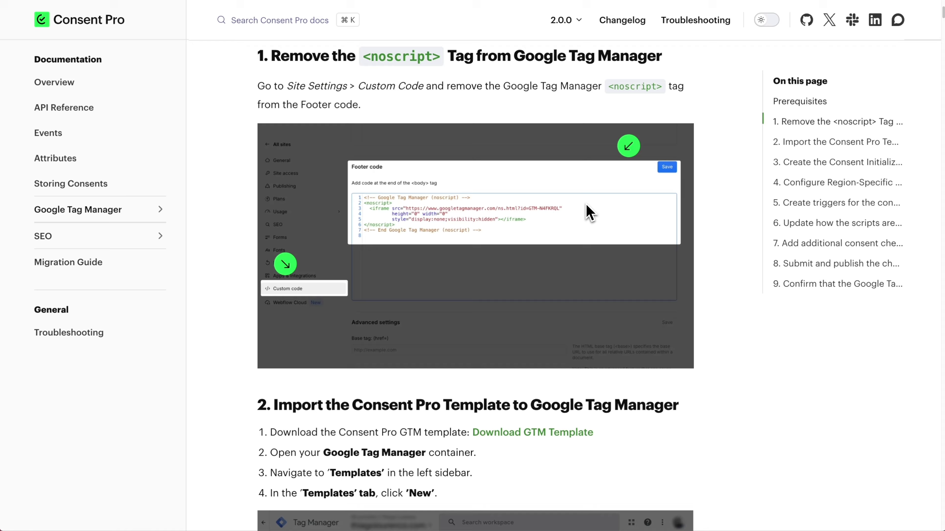
scroll(587, 211, down, 1)
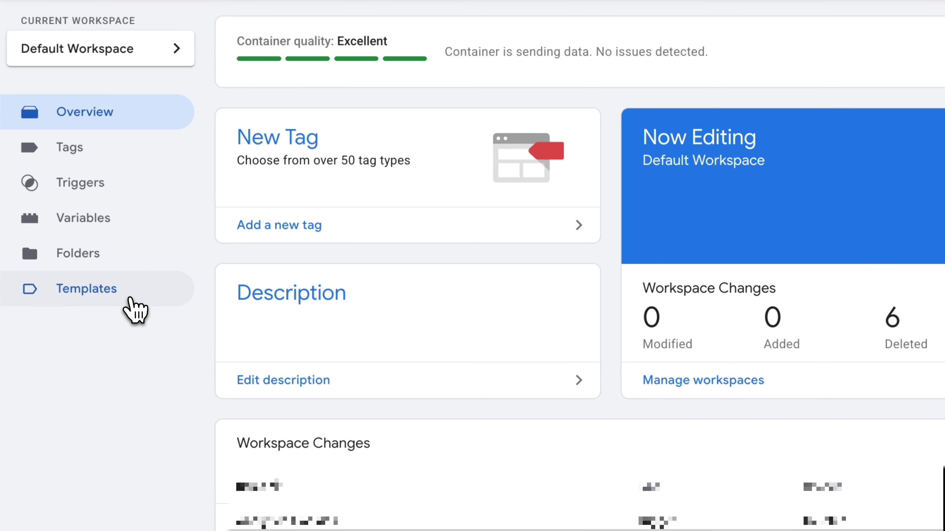
click(80, 248)
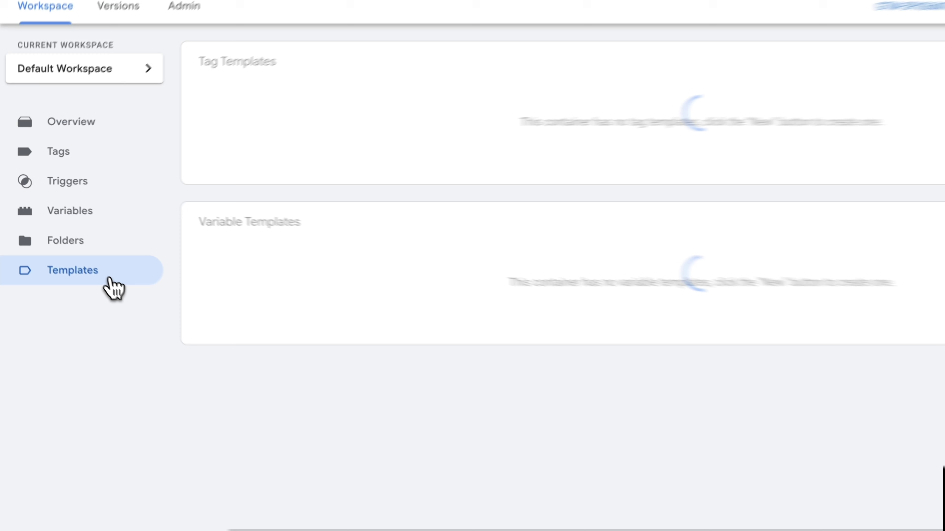
click(885, 98)
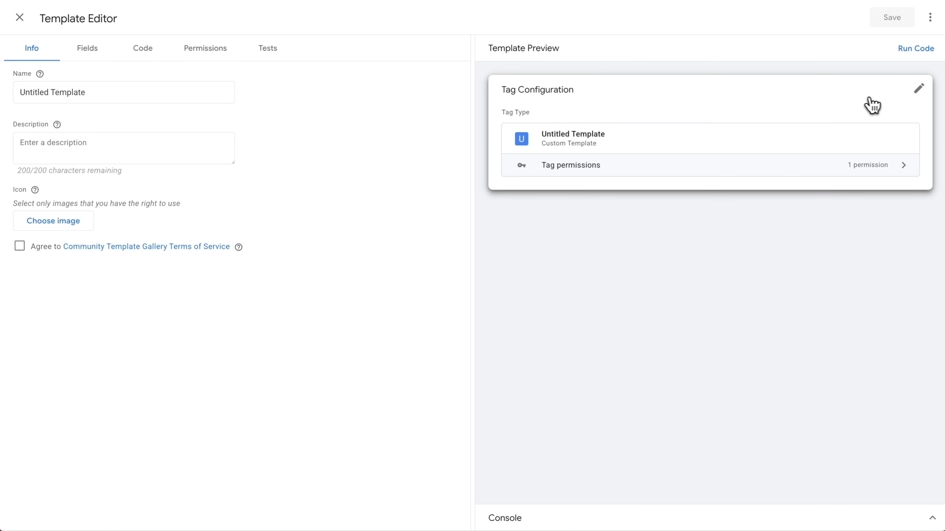
click(930, 17)
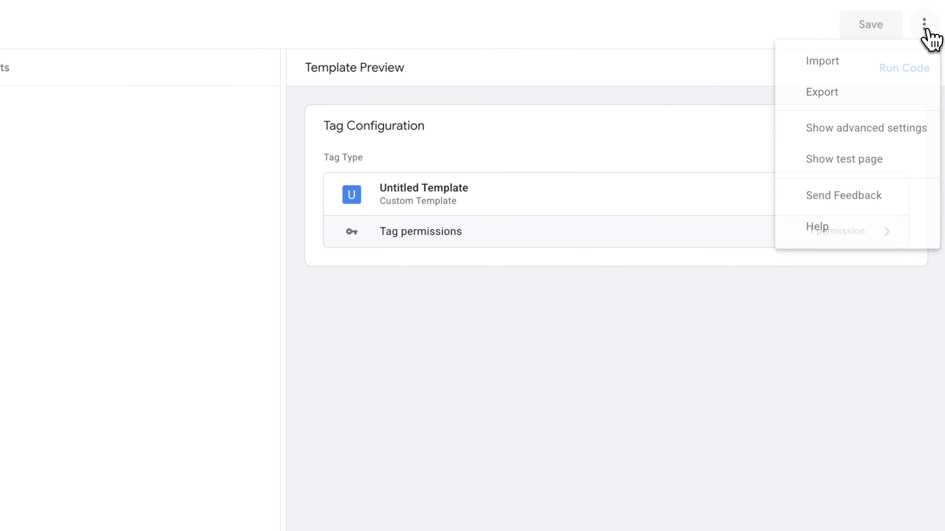
click(848, 63)
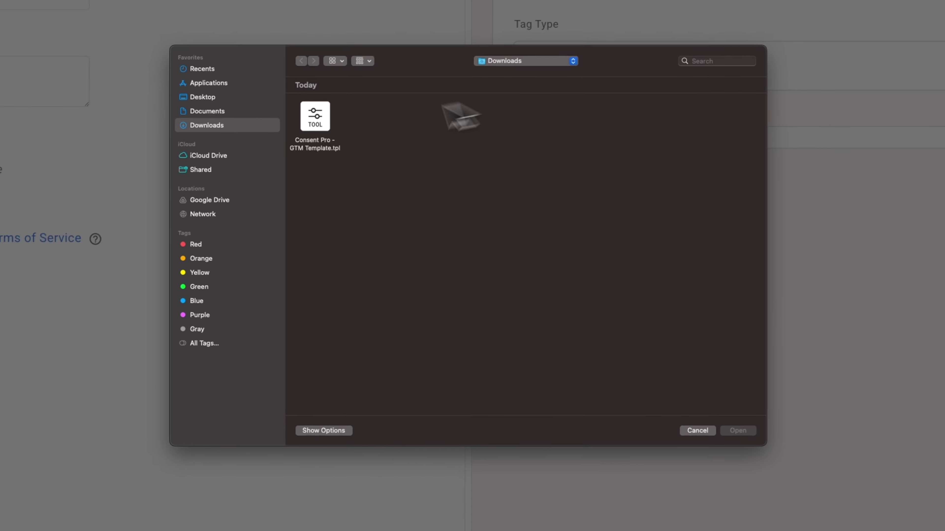
double_click(290, 164)
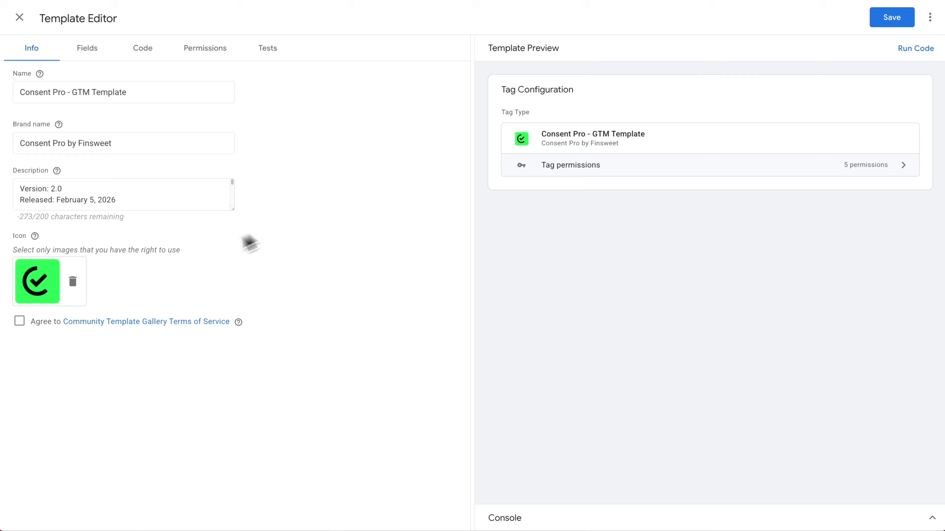
Step: Agree to the Community Template Gallery Terms of Service, save the imported template, and close the template editor
click(19, 321)
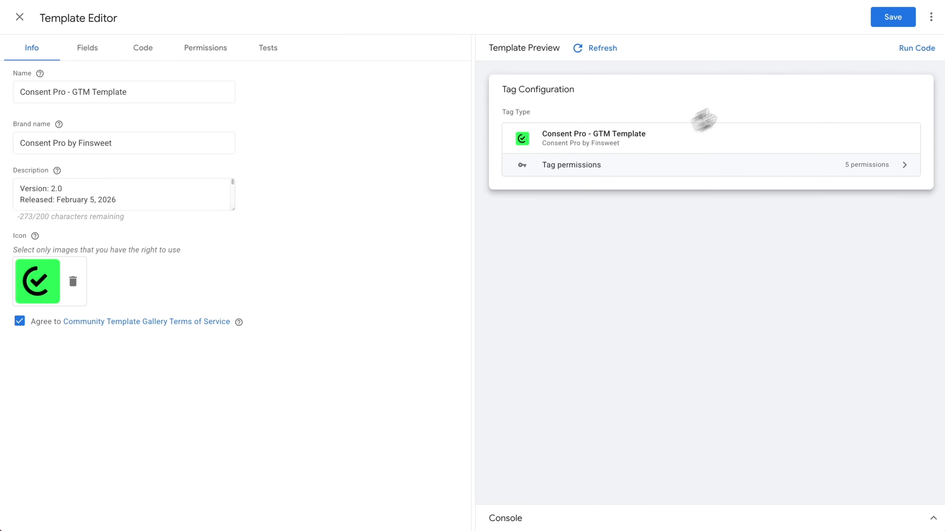
click(893, 20)
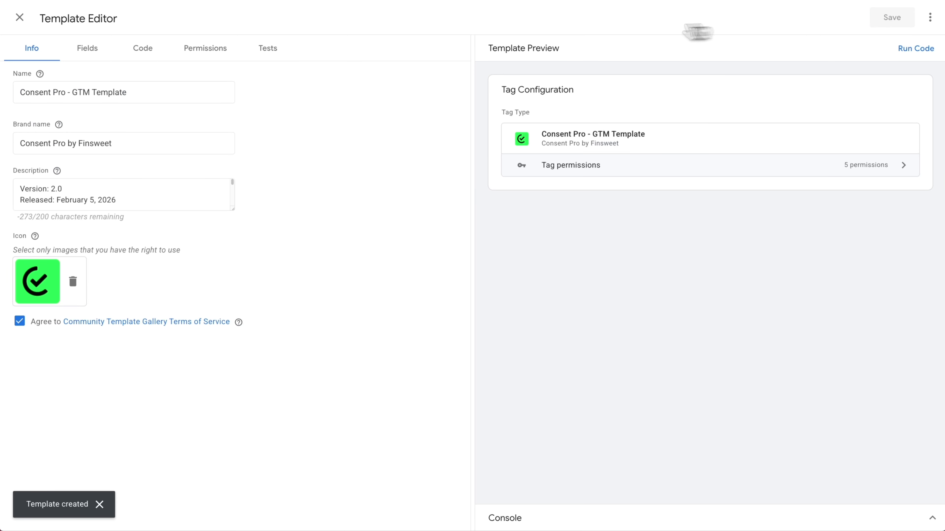
click(21, 18)
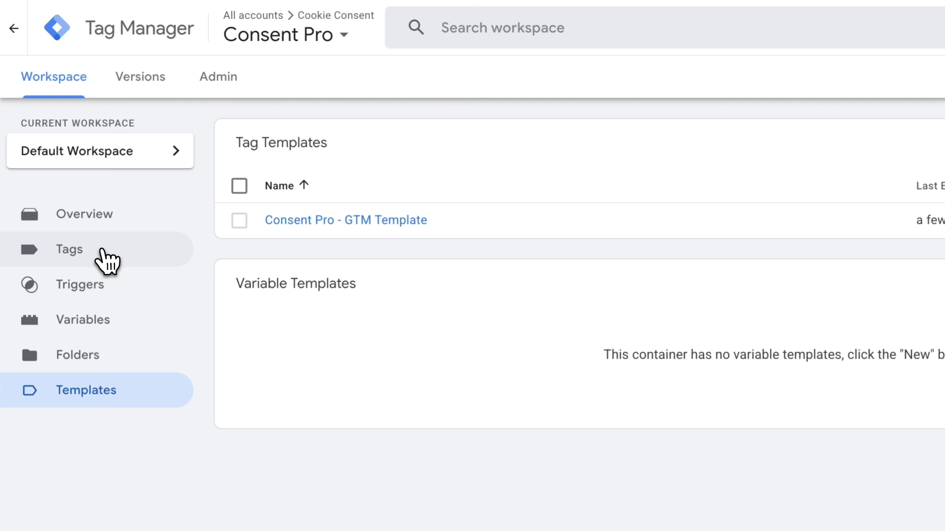
Step: Create a new tag that uses the Consent Pro - GTM Template tag type
click(101, 252)
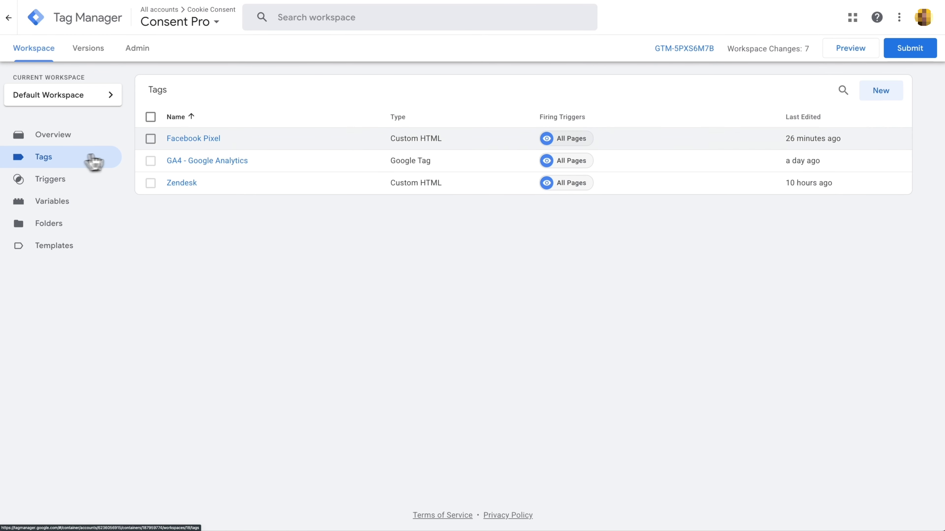
click(881, 93)
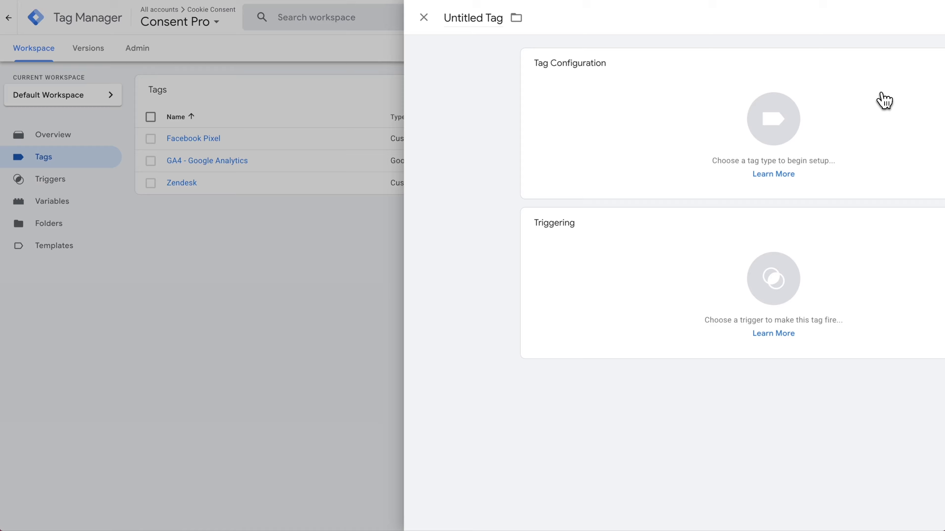
click(484, 93)
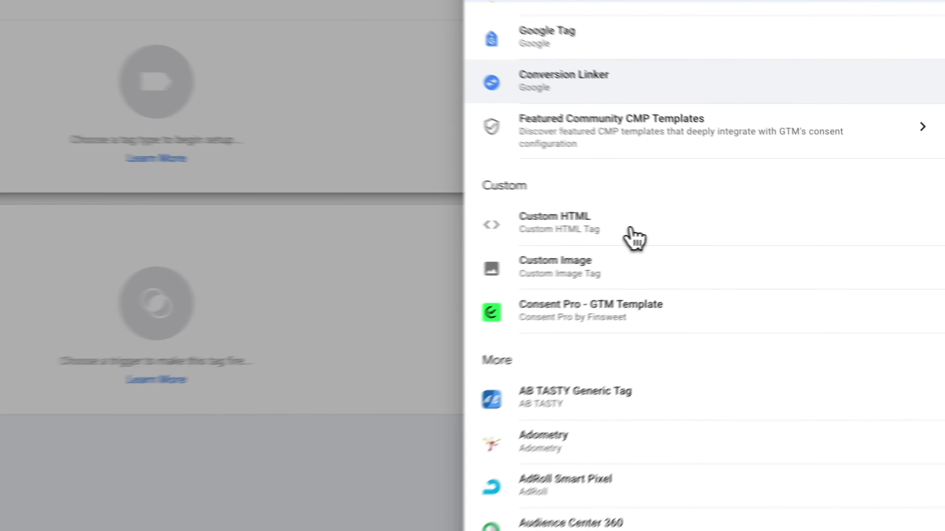
click(657, 318)
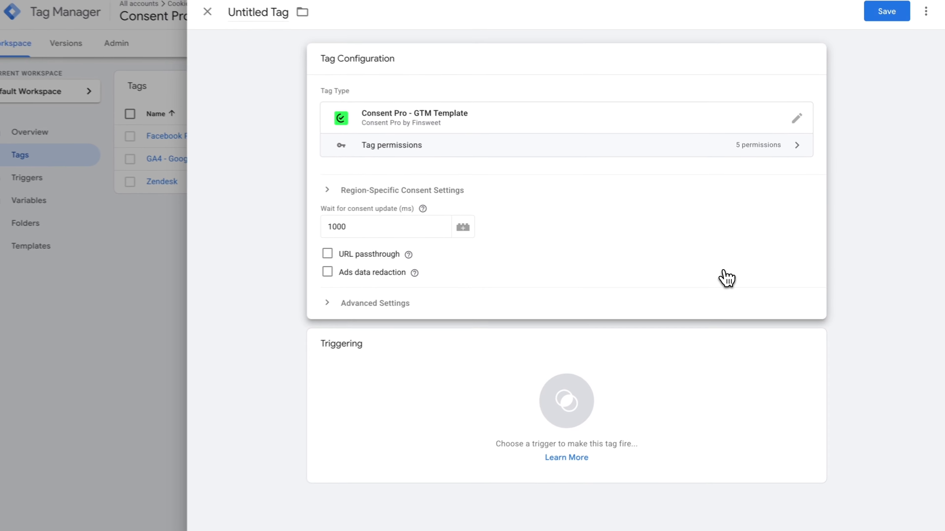
Step: Assign the Consent Initialization - All Pages trigger to the tag, name it Consent Pro Init, and save it
click(632, 373)
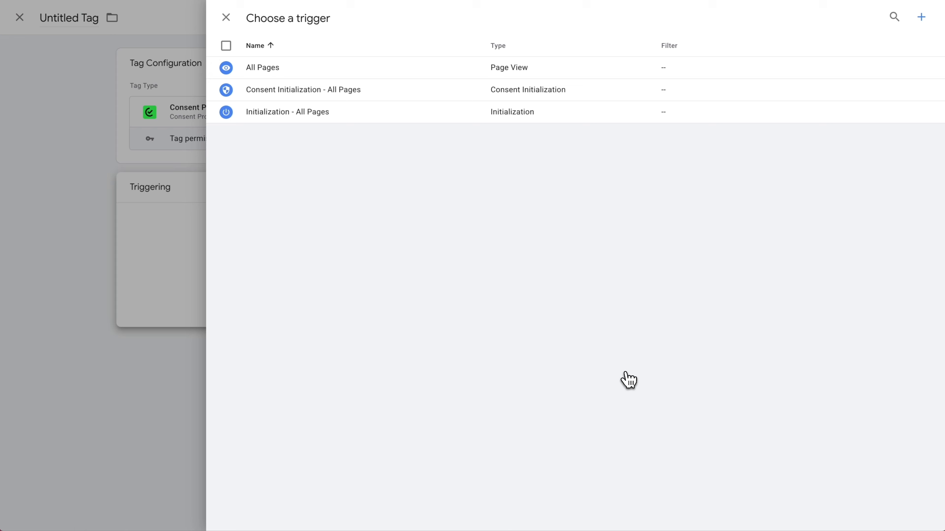
click(390, 98)
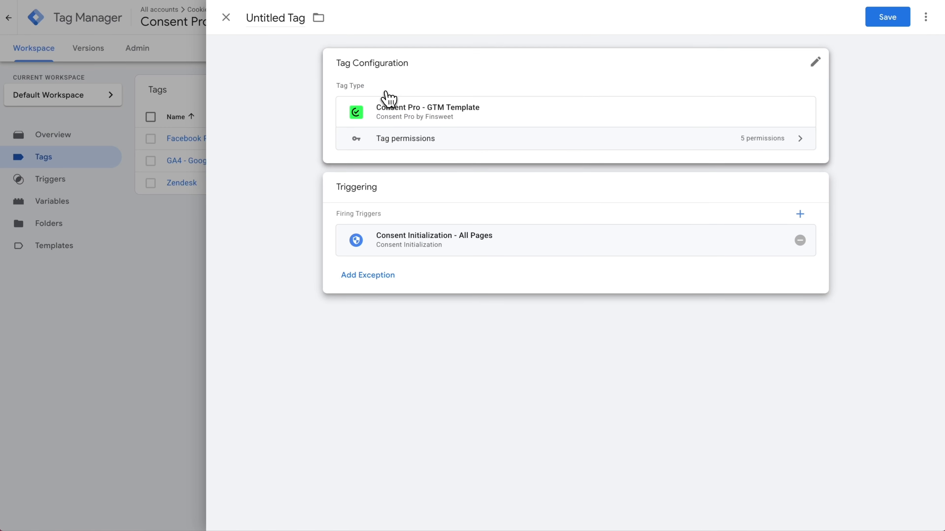
click(293, 19)
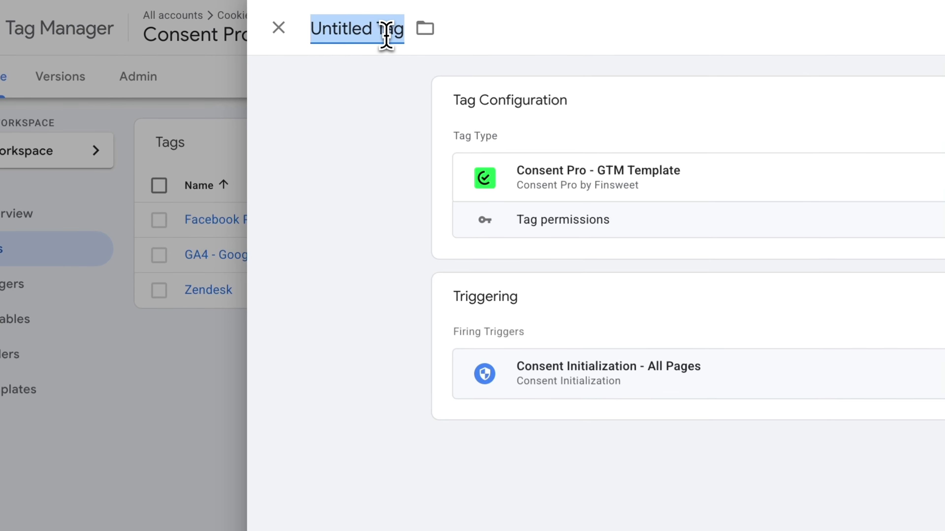
text(Consent Pro Init)
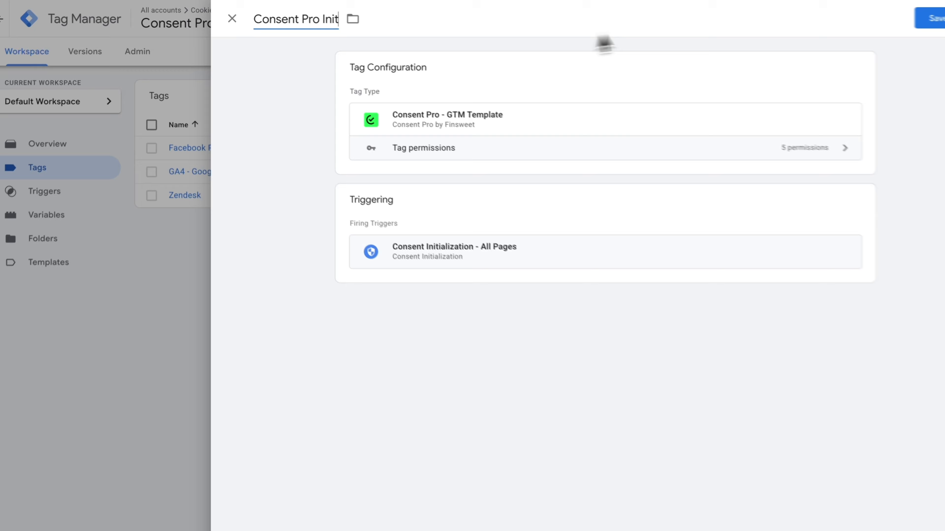
click(884, 26)
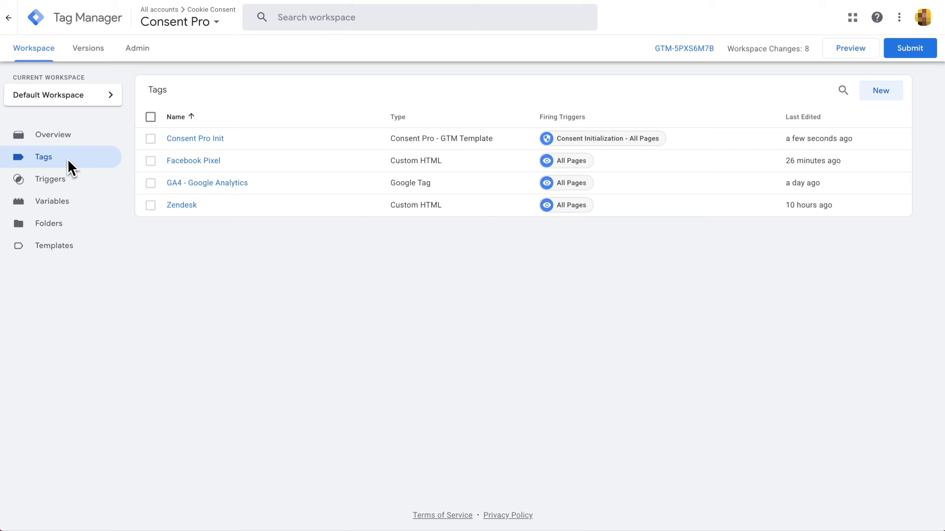
Step: Open the Consent Pro Init tag's configuration for editing and start a new row in its Region-Specific Consent Settings
click(257, 148)
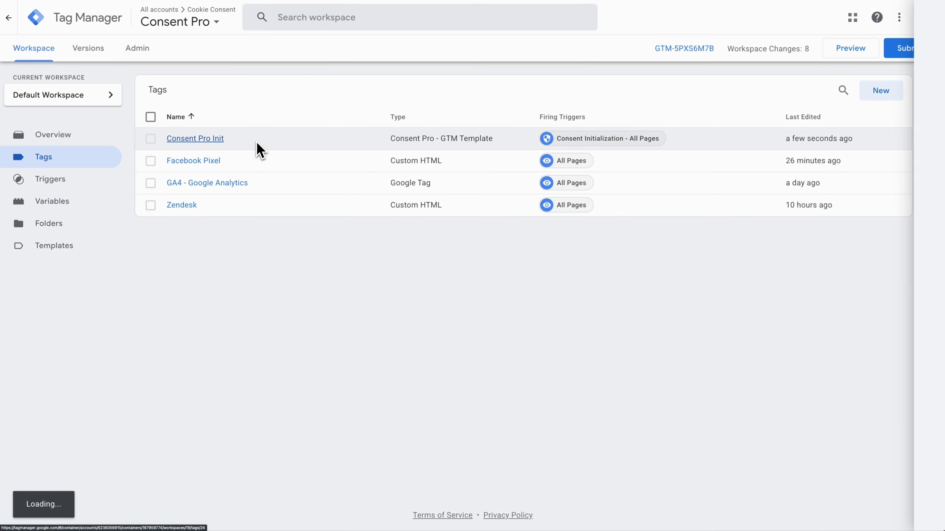
click(470, 126)
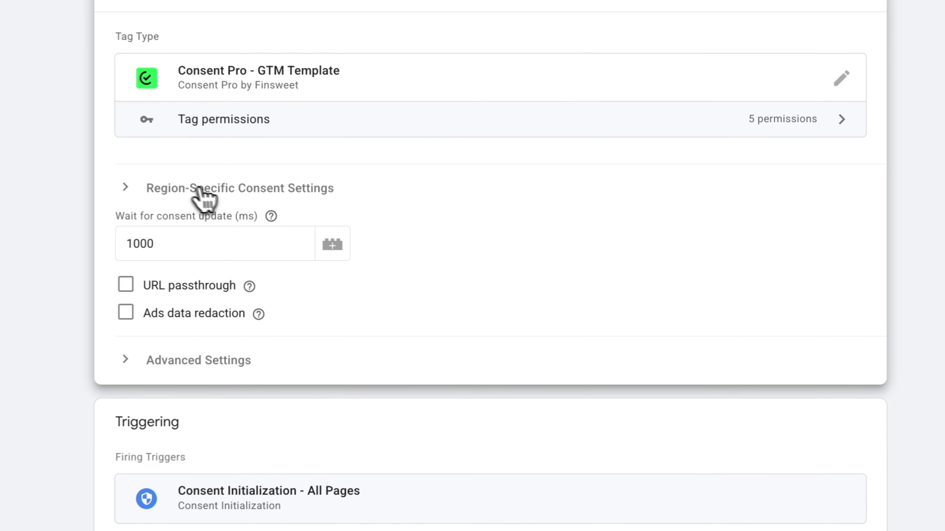
click(403, 231)
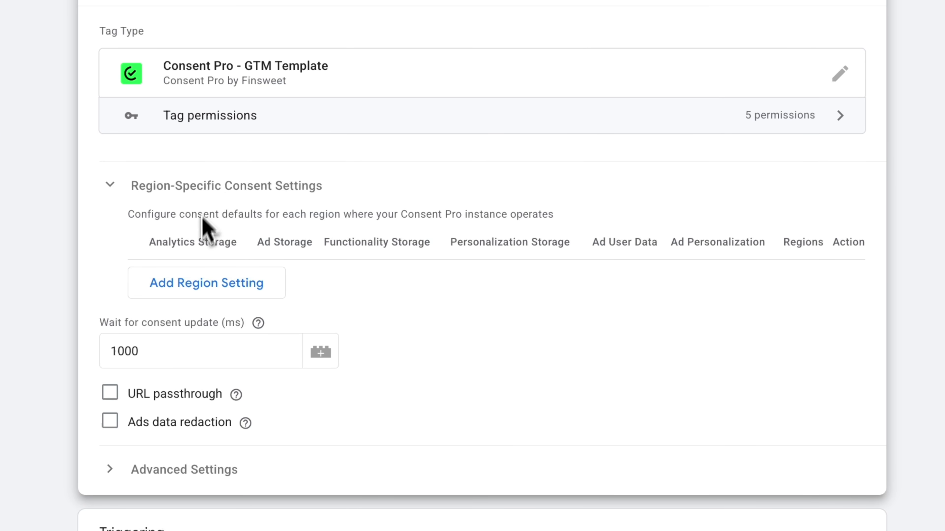
click(206, 283)
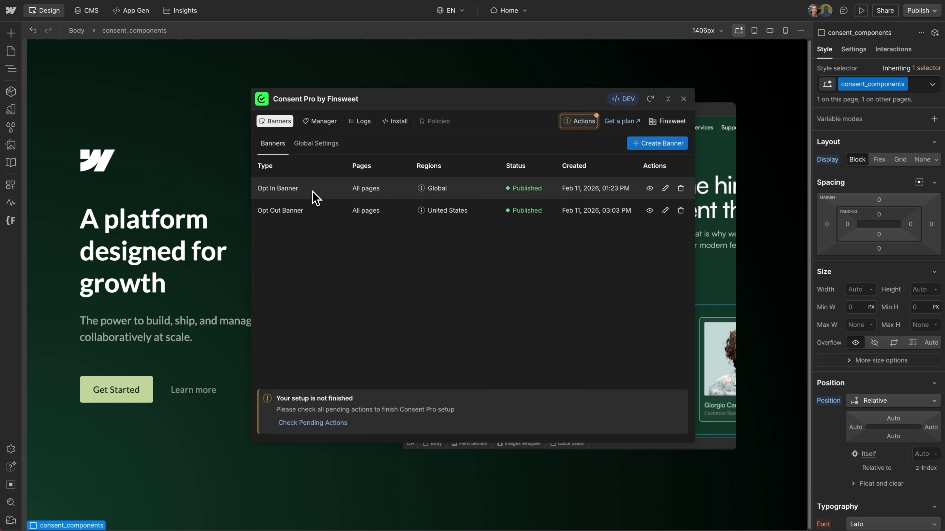
Step: Check the Opt In Banner in Webflow's Consent Pro app and set Analytics Storage and Ad Storage to Denied in the new region row
drag(311, 191, 256, 193)
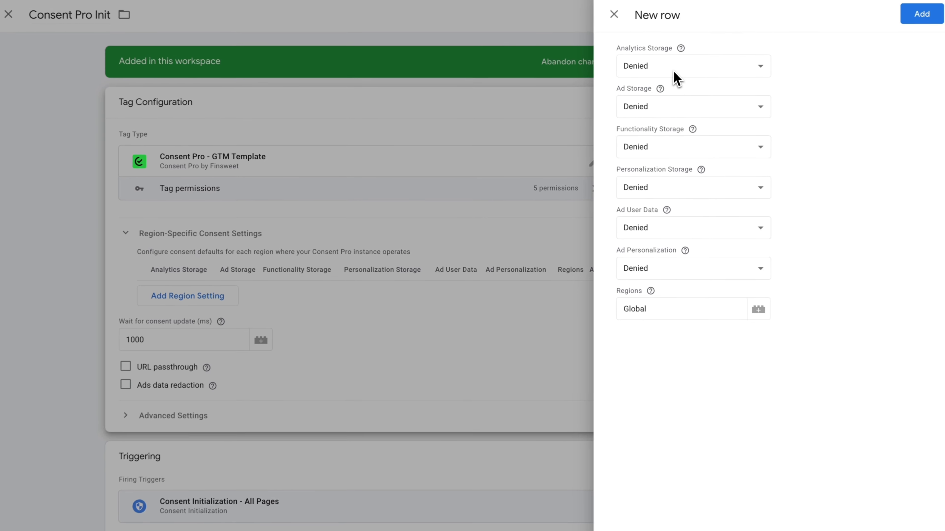
click(671, 75)
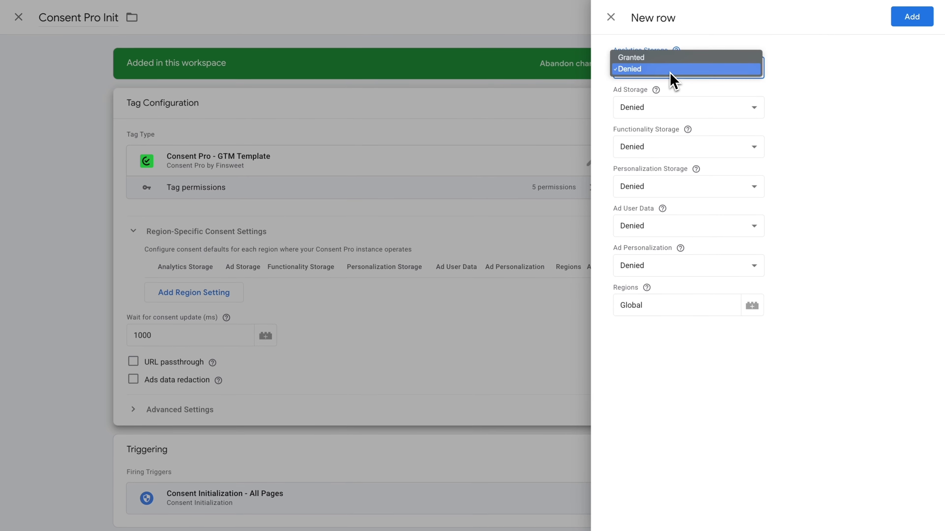
click(671, 69)
click(697, 108)
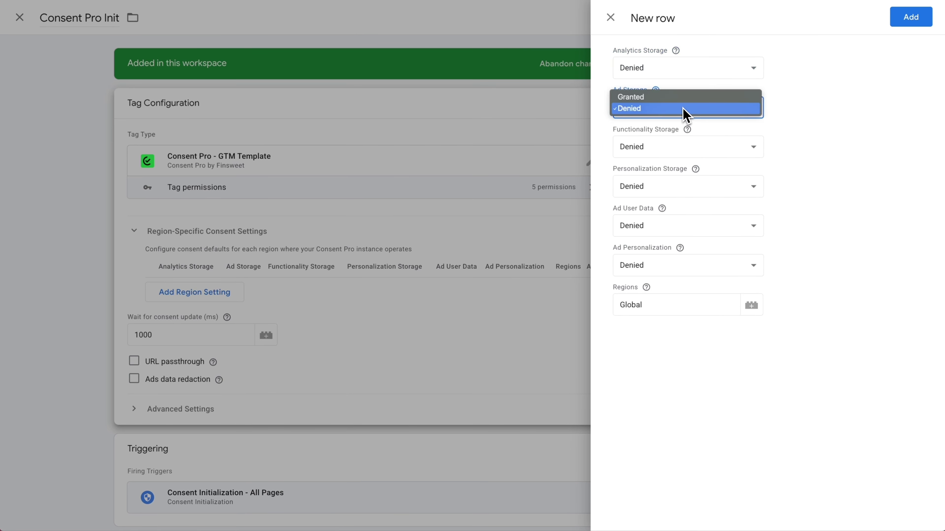
click(685, 109)
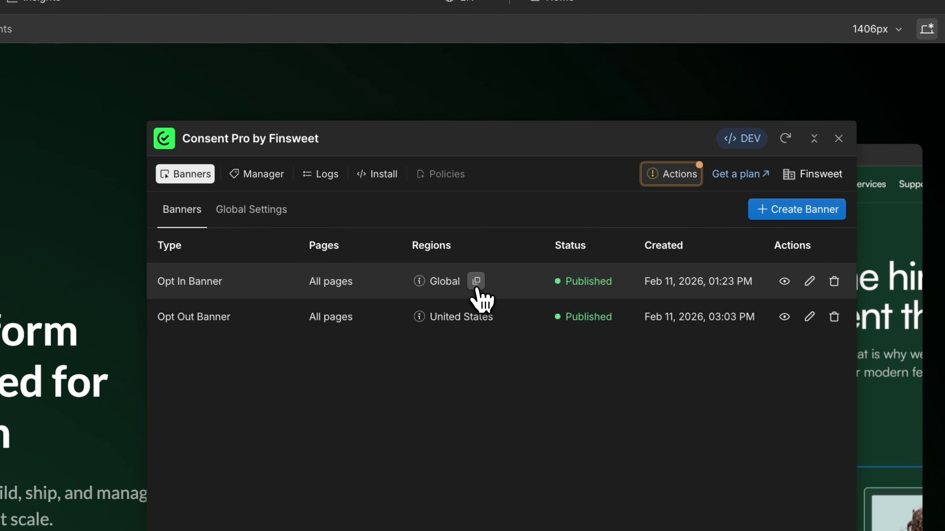
Step: Copy the Opt In Banner's region from Consent Pro and add the consent row with Regions set to Global
click(477, 287)
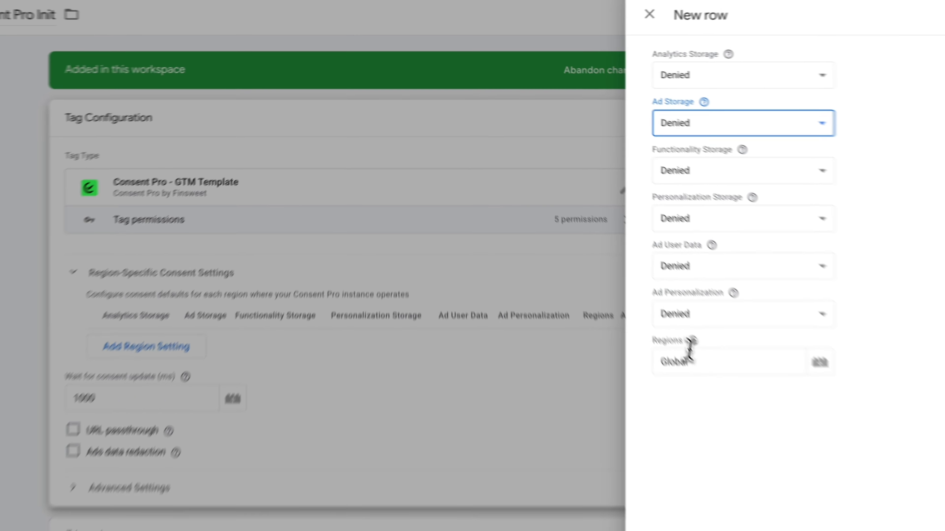
double_click(660, 308)
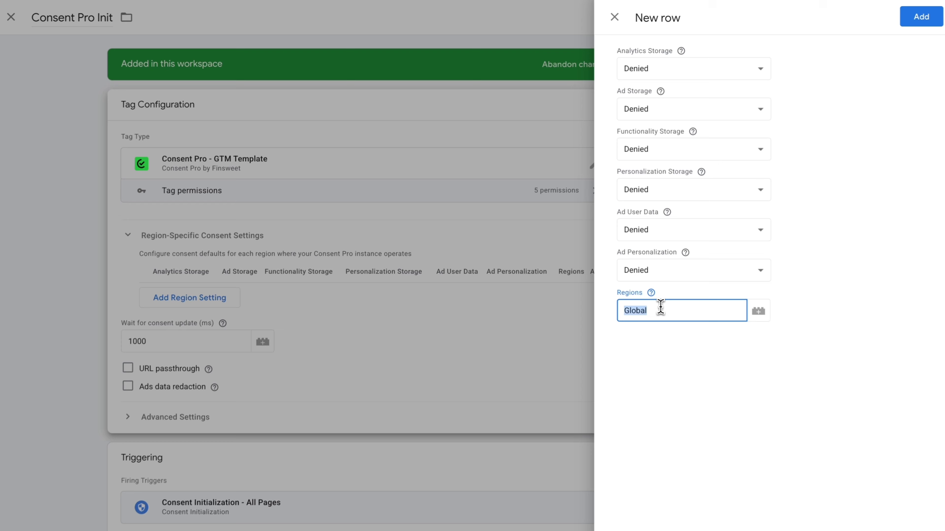
click(660, 340)
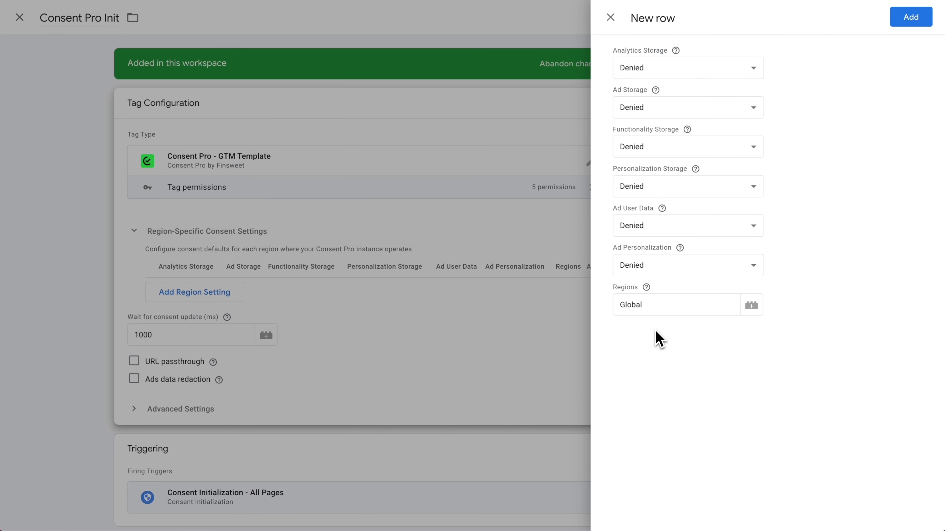
click(914, 19)
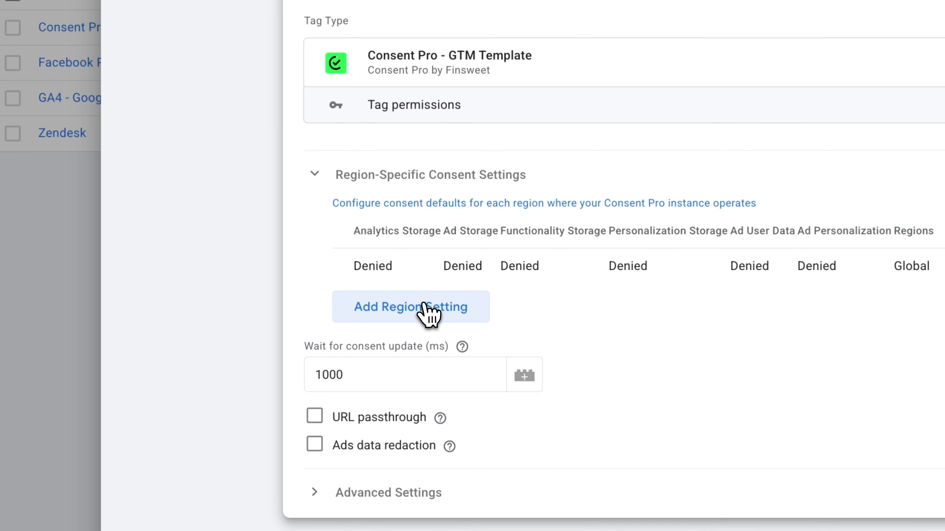
Step: Start another row in Region-Specific Consent Settings and check the Opt Out Banner in Webflow's Consent Pro app
click(411, 316)
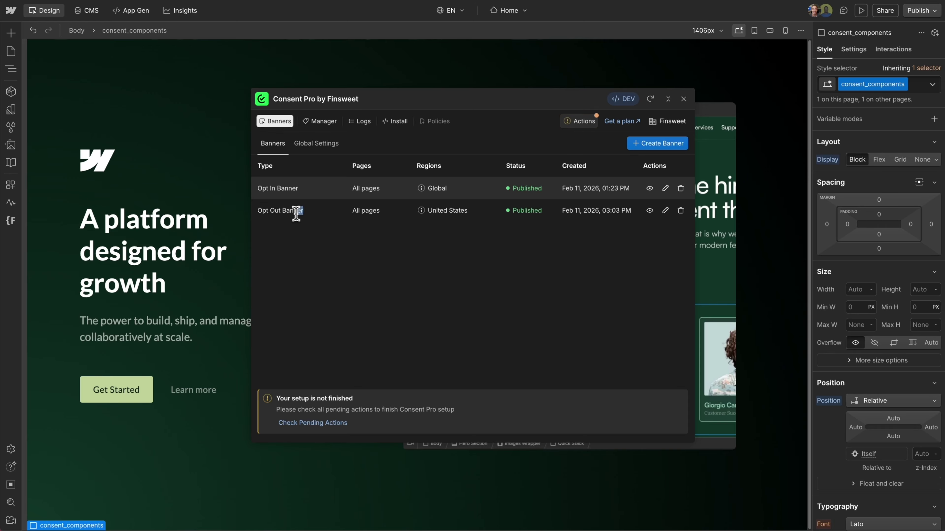
drag(296, 213, 258, 220)
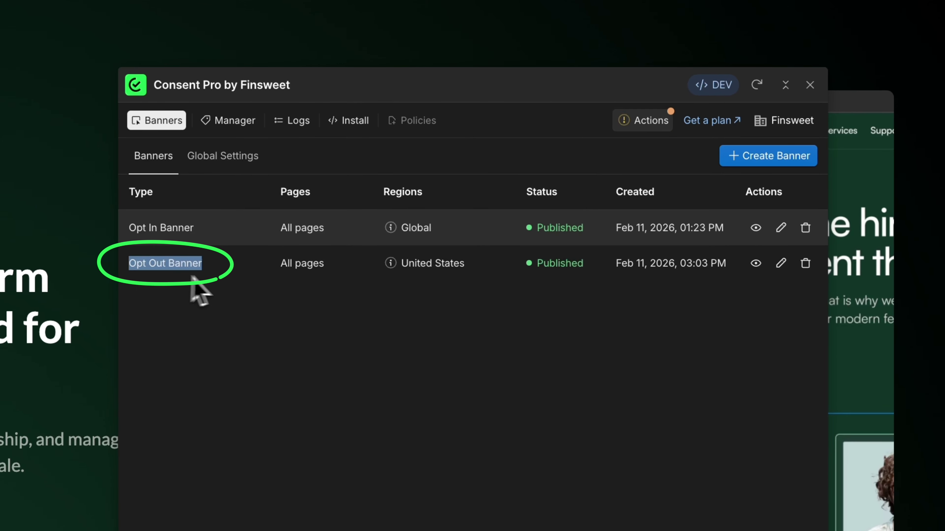
click(225, 282)
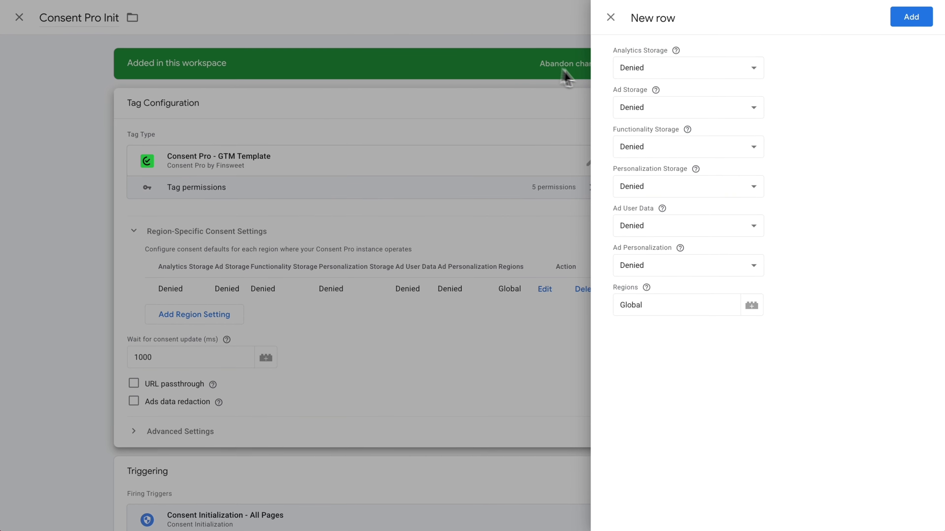
Step: Set Analytics Storage, Ad Storage and Functionality Storage to Granted in the new region row
click(647, 71)
click(648, 69)
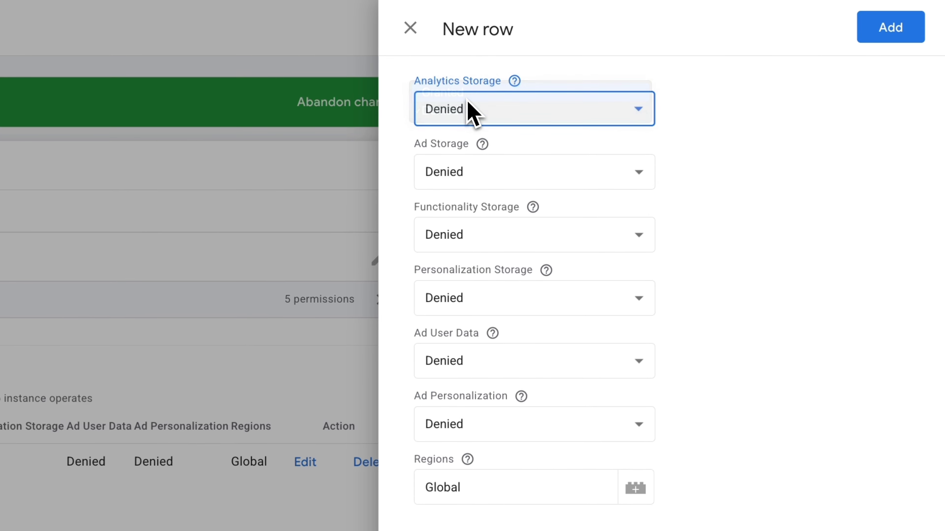
click(474, 172)
click(474, 154)
click(479, 234)
click(478, 218)
Step: Set Personalization Storage, Ad User Data and Ad Personalization to Granted in the same row
click(470, 297)
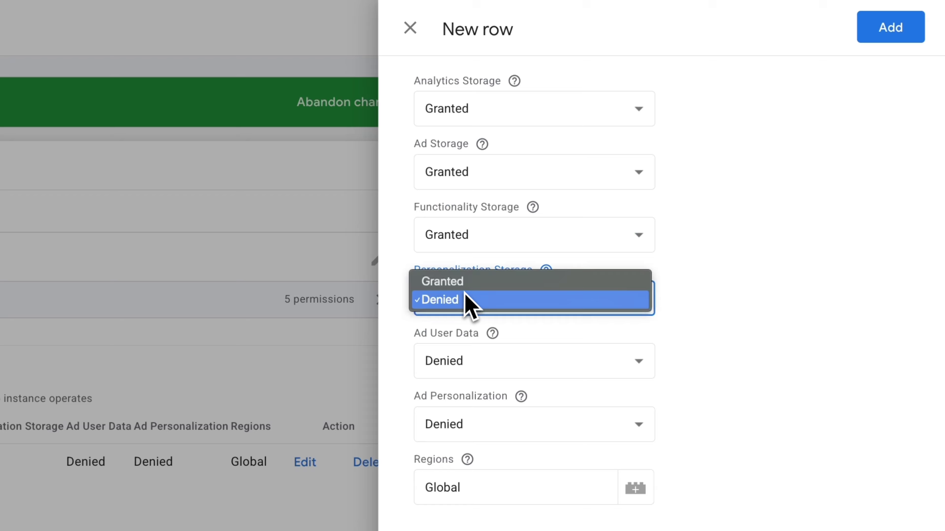
click(463, 282)
click(459, 360)
click(460, 344)
click(470, 428)
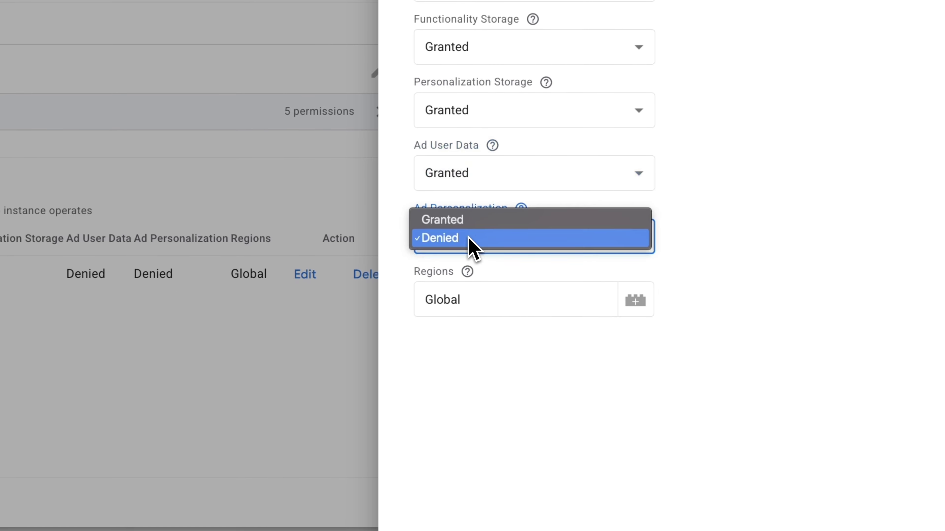
click(469, 239)
key(Up)
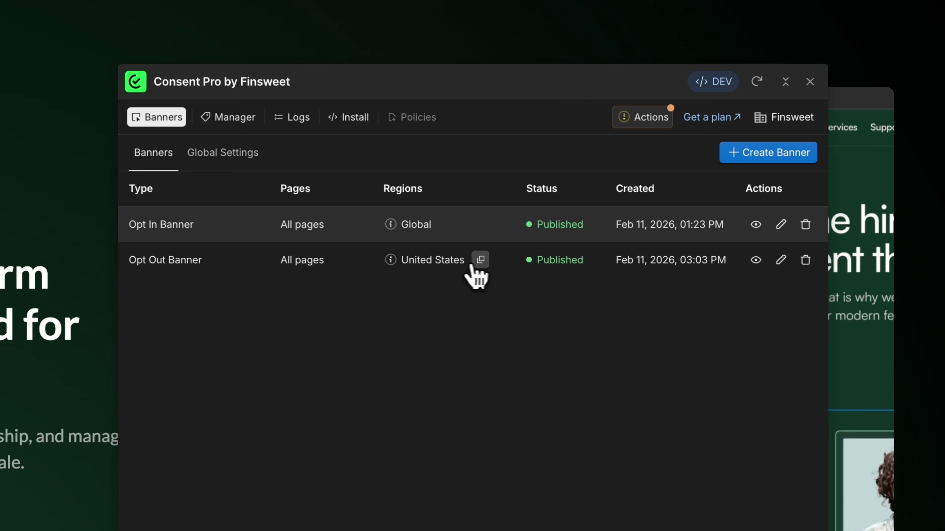
Step: Copy the Opt Out Banner's region from Consent Pro, add the row with Regions set to US, and save the Consent Pro Init tag
click(480, 262)
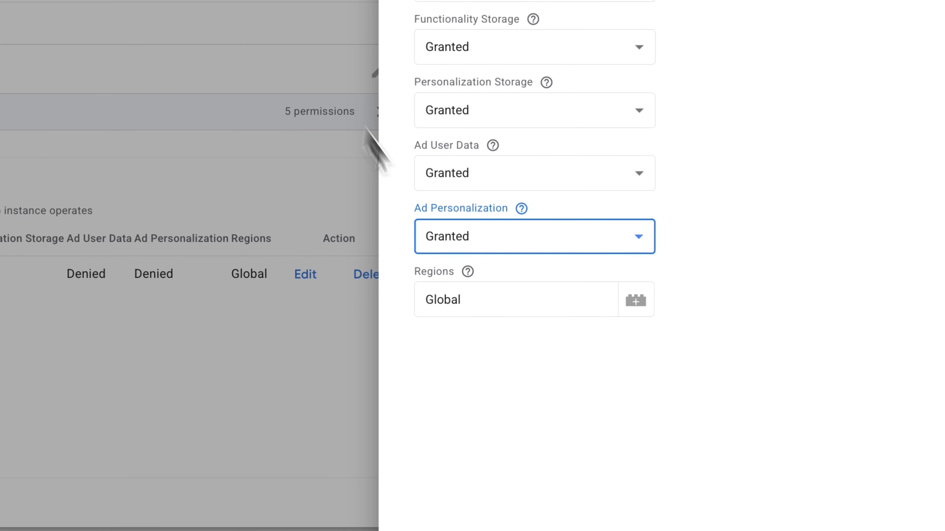
drag(425, 300, 459, 301)
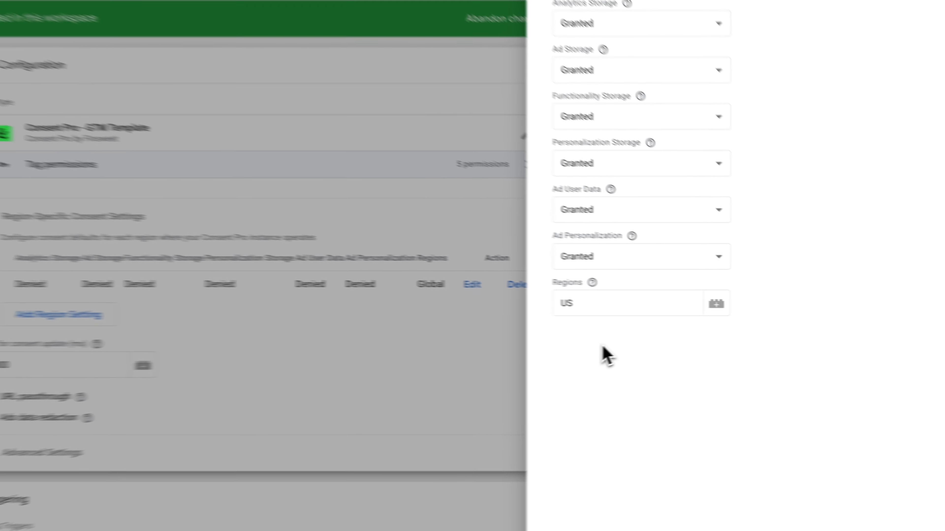
click(907, 19)
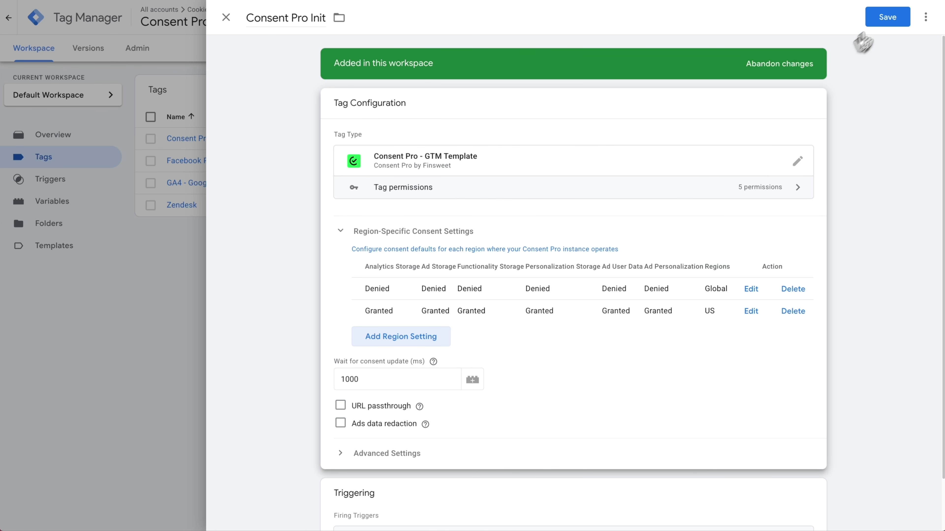
click(887, 17)
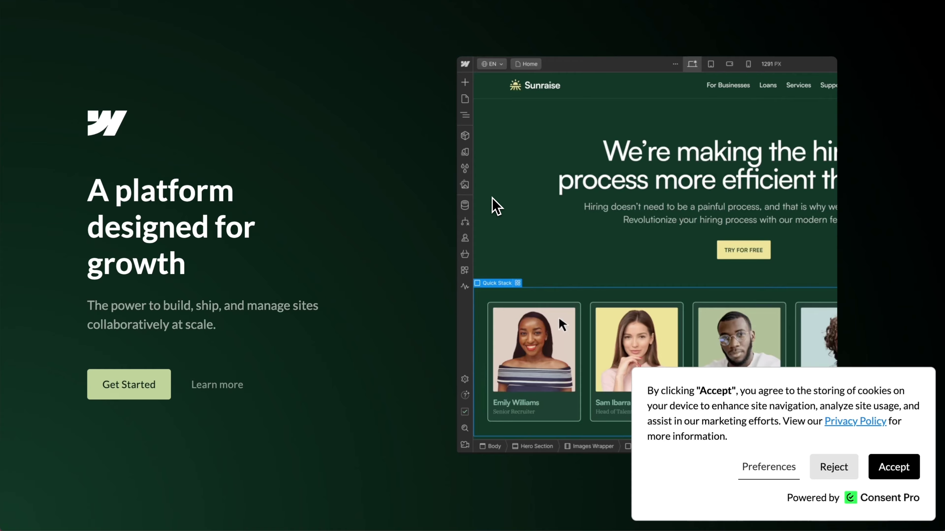
Step: Open the consent preferences from the site's cookie banner, enable Analytics, and save the preferences
click(768, 472)
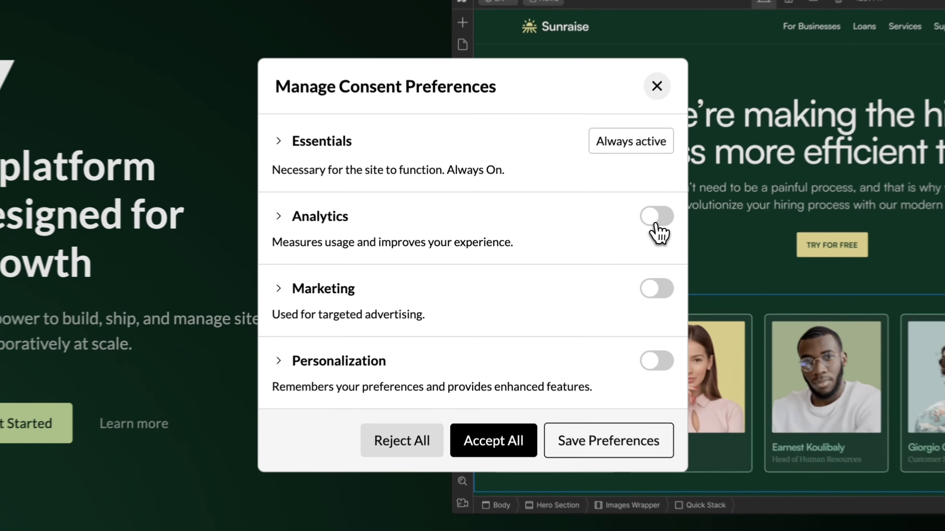
click(611, 228)
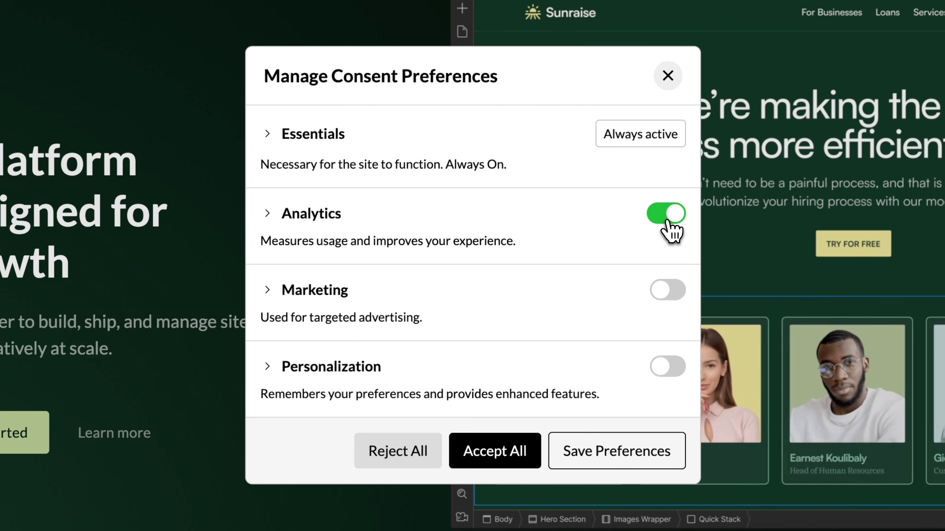
click(629, 452)
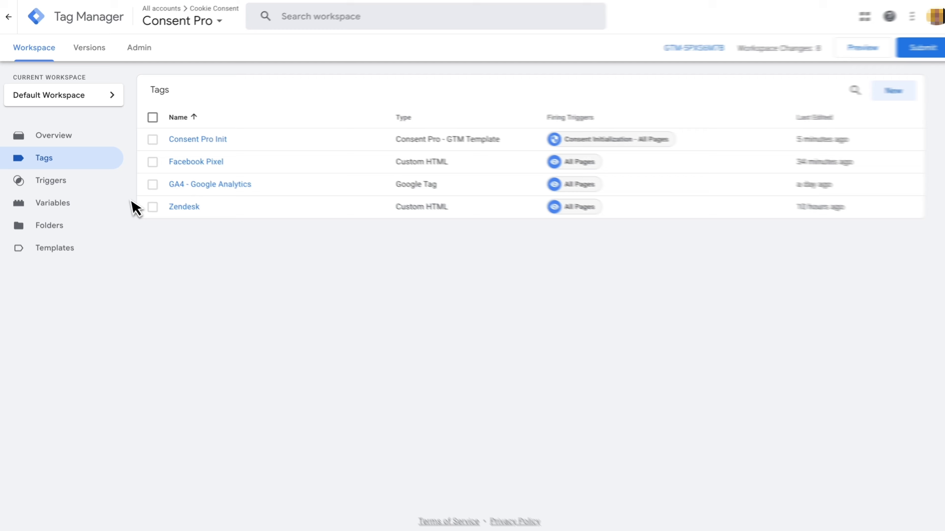
Step: Create a new trigger in Tag Manager named Consent Updated with the Custom Event trigger type
click(74, 183)
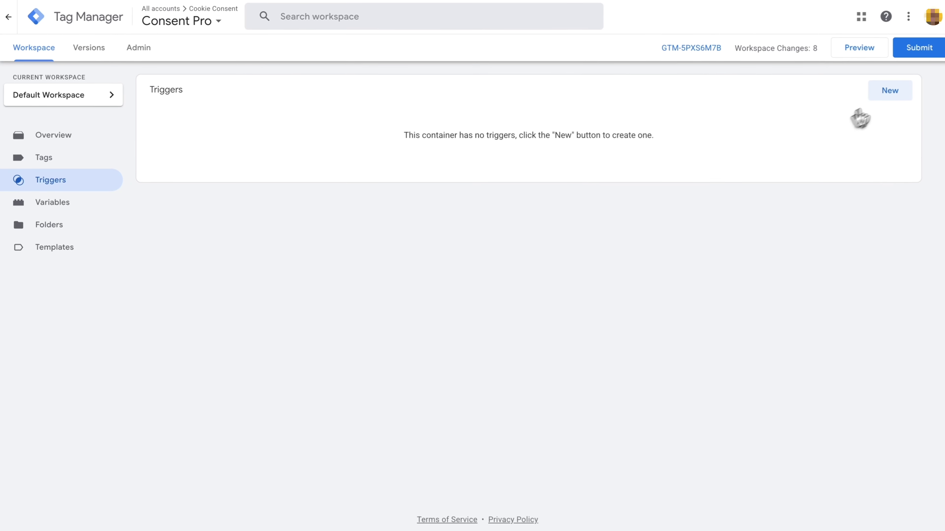
click(888, 96)
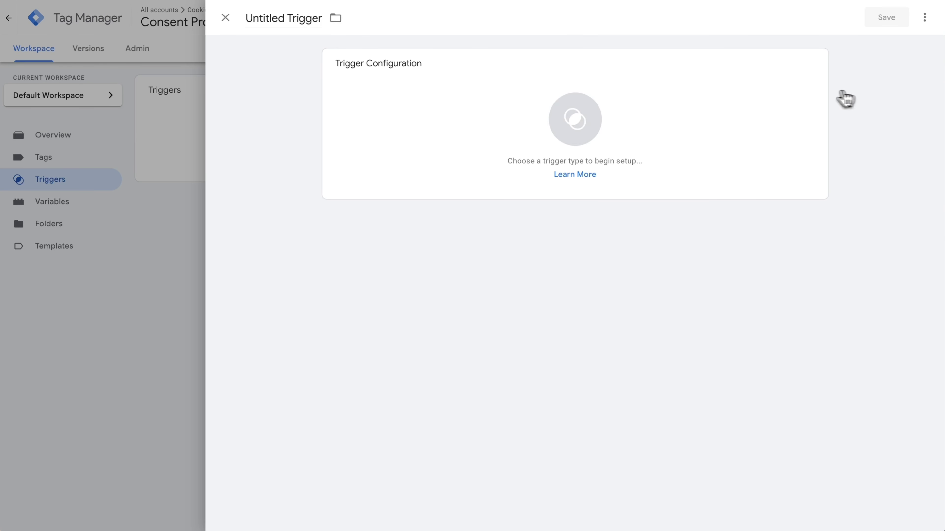
click(290, 20)
text(Consent)
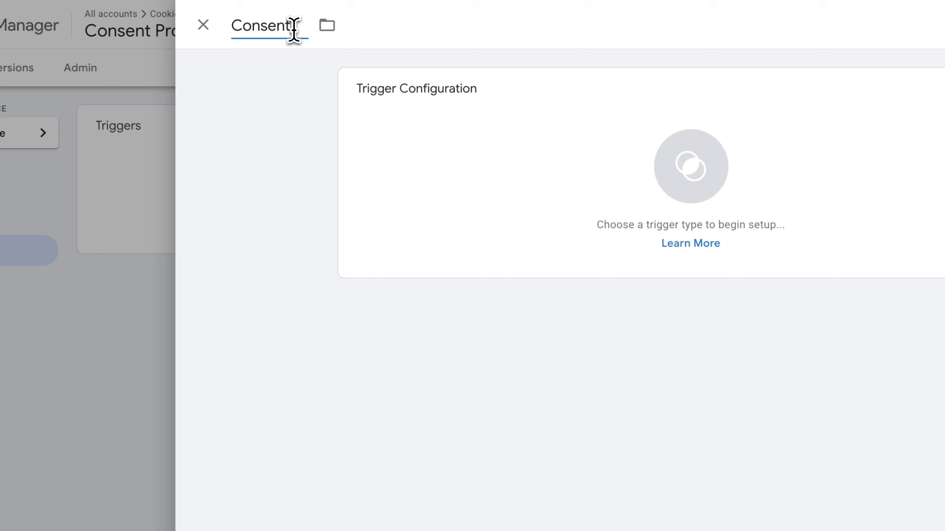
text(Updated)
click(447, 125)
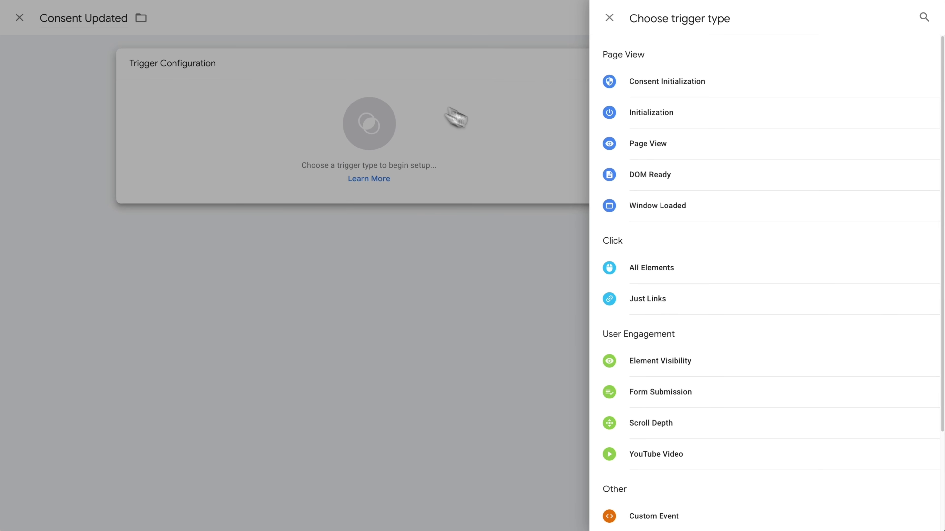
scroll(669, 208, down, 3)
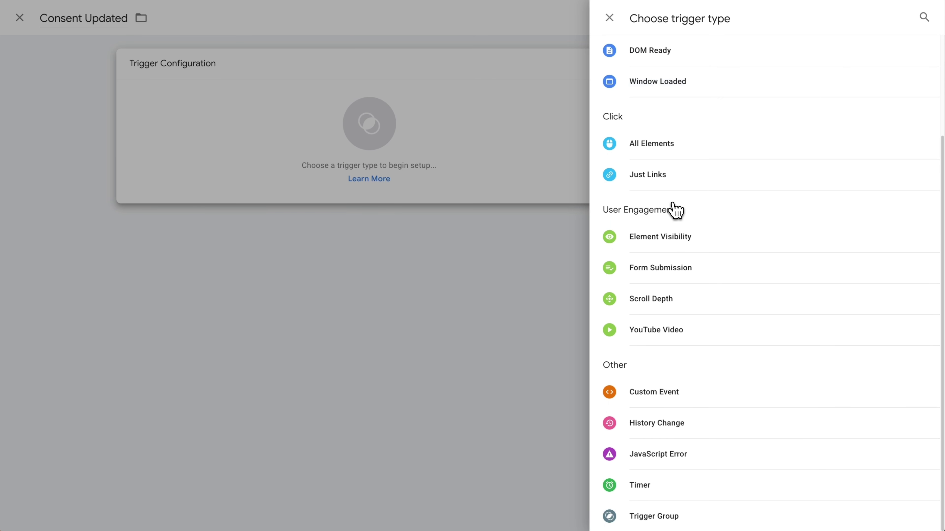
click(662, 385)
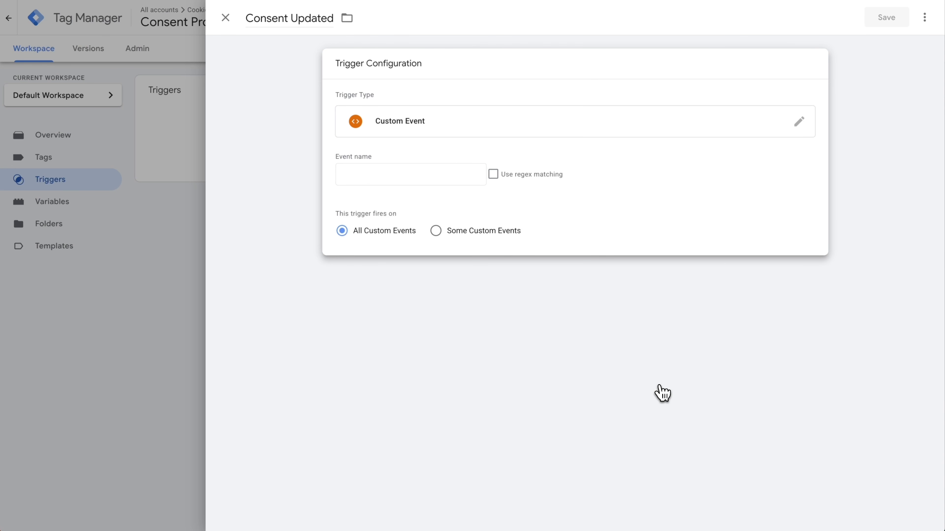
Step: Set the trigger's event name to consent-updated, keep it firing on All Custom Events, and save it
click(424, 175)
text(conse)
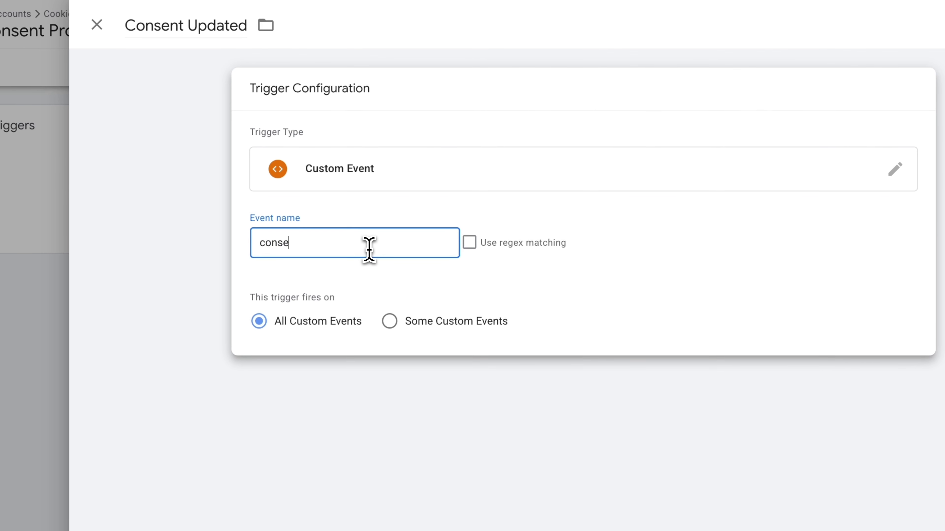
text(nt-updated)
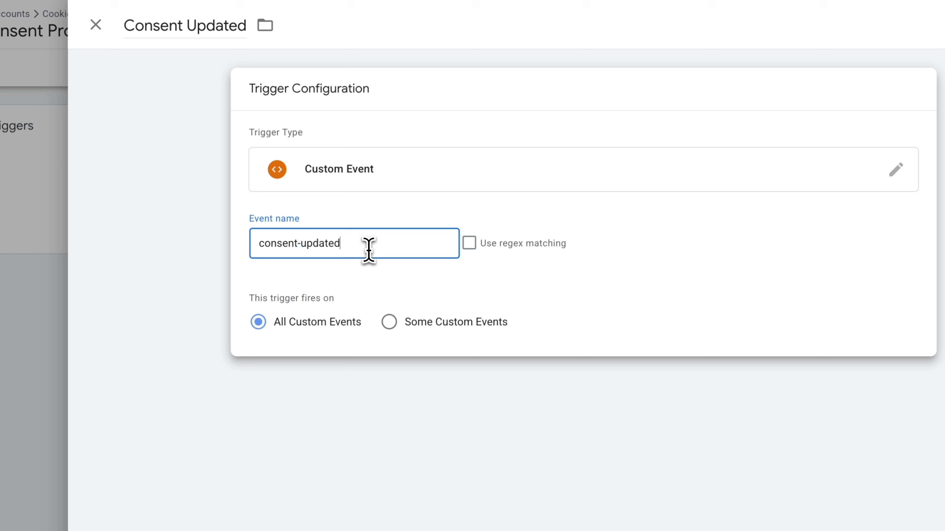
click(293, 322)
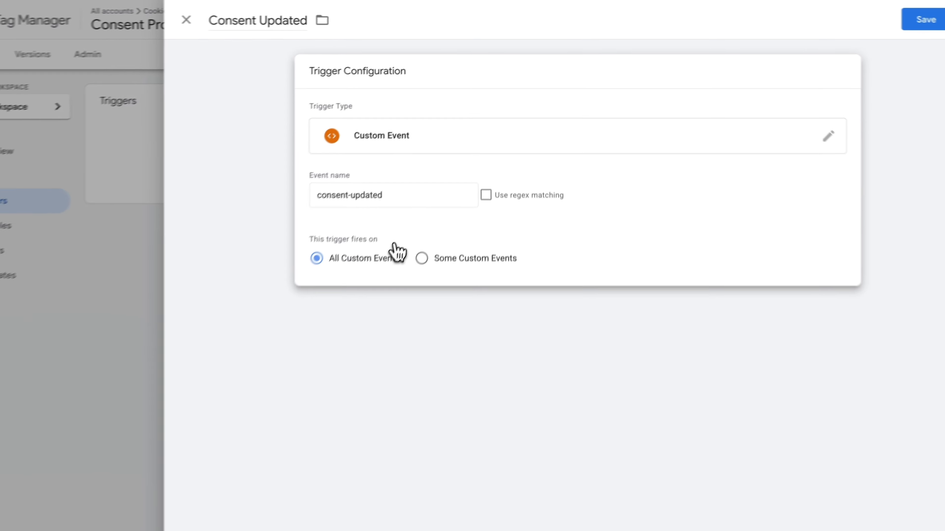
click(873, 23)
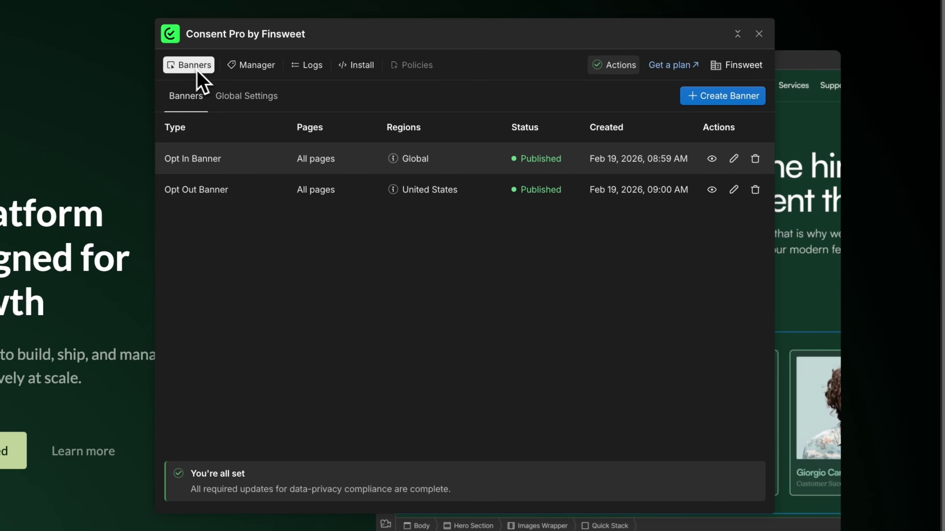
Step: Examine the scan settings and the Analytics tracker category in the Consent Pro app's manager in Webflow
click(253, 67)
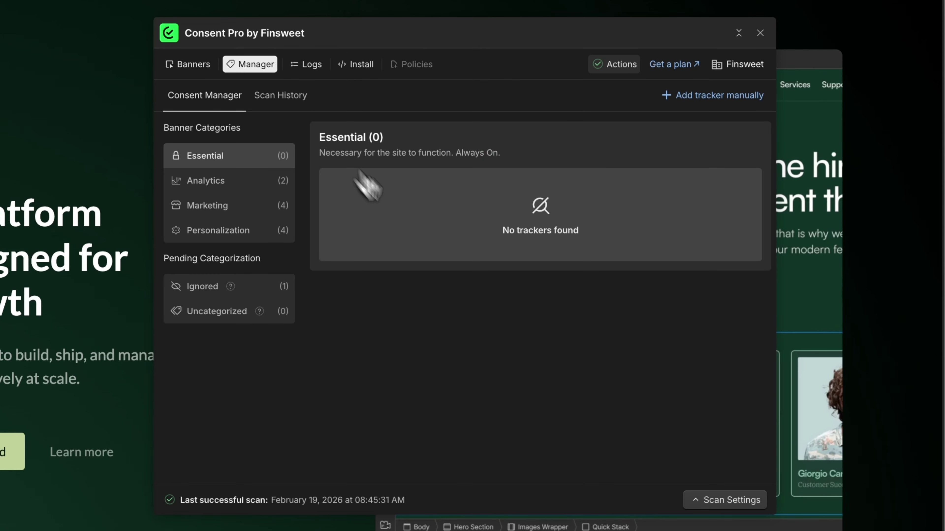
click(718, 501)
click(666, 427)
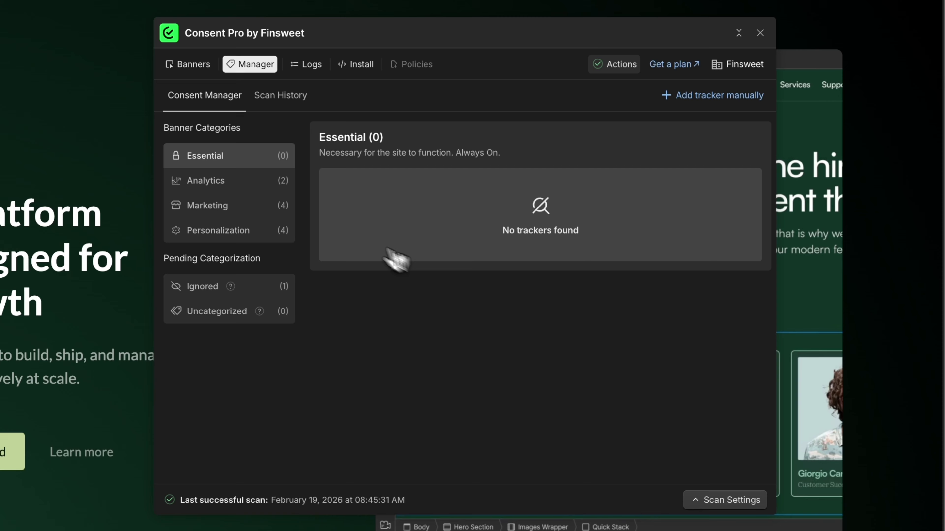
click(240, 188)
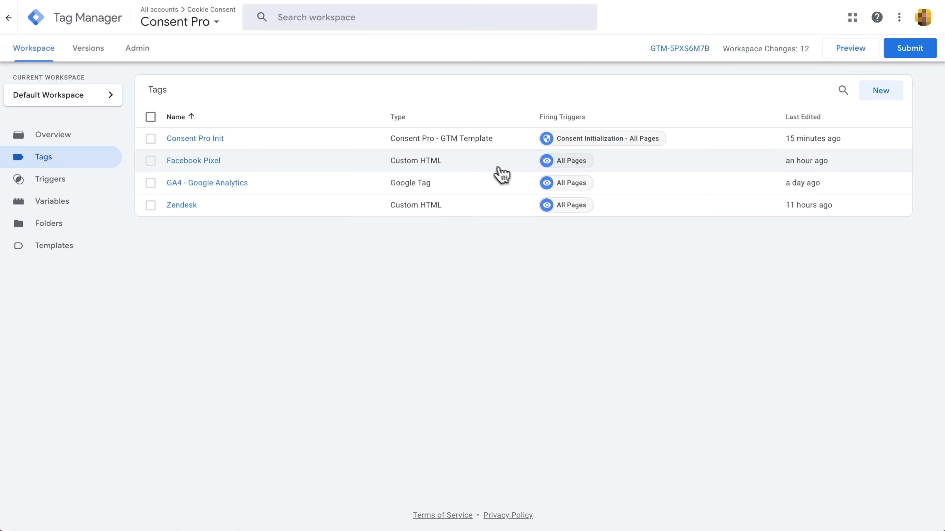
Step: Enable Support document.write on the Facebook Pixel tag in Tag Manager and save the tag
click(174, 225)
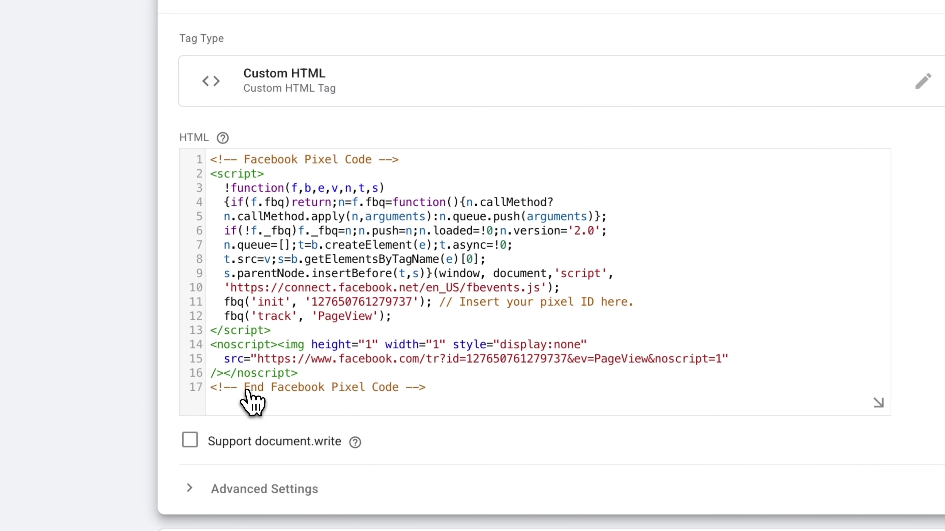
click(189, 440)
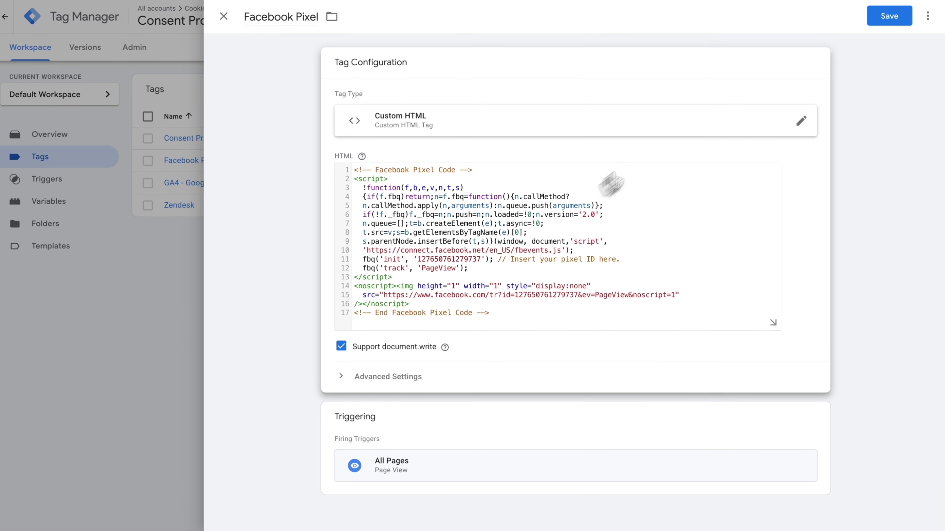
click(889, 16)
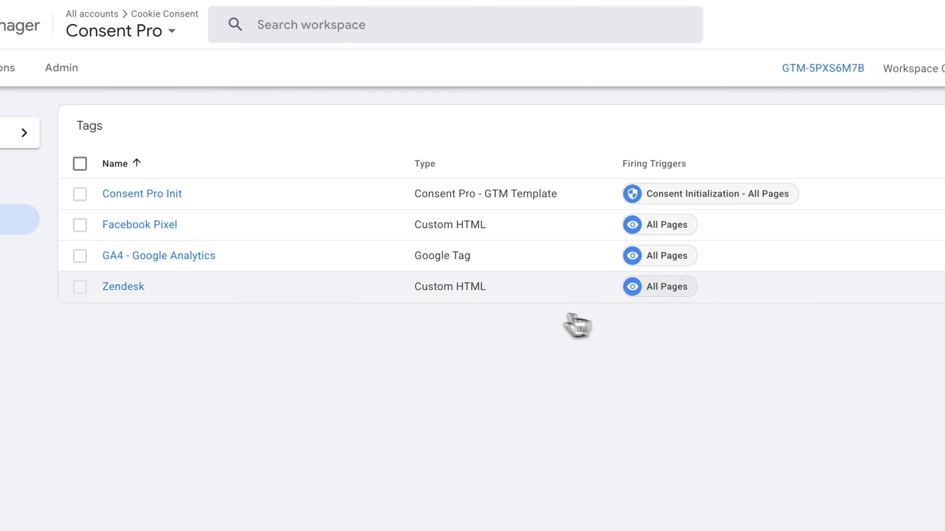
Step: Replace the Facebook Pixel tag's All Pages firing trigger with the Consent Updated trigger
click(167, 225)
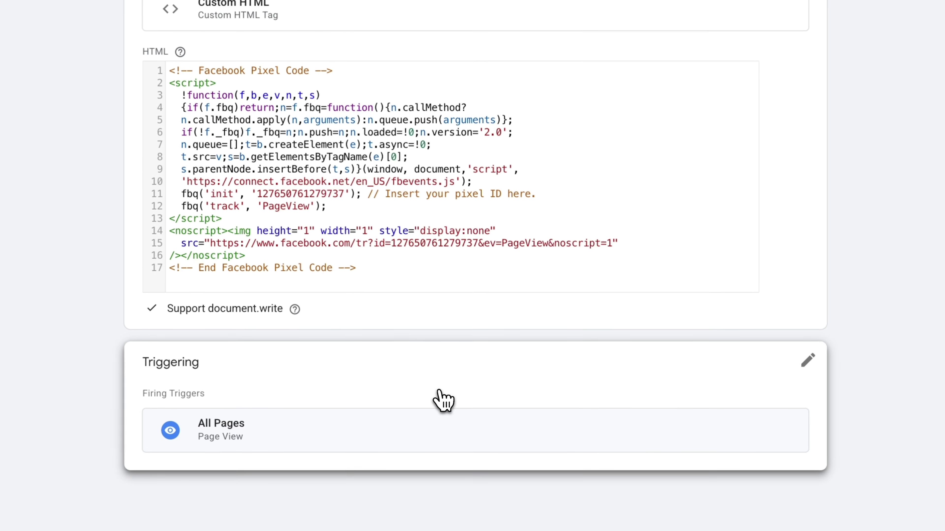
click(548, 435)
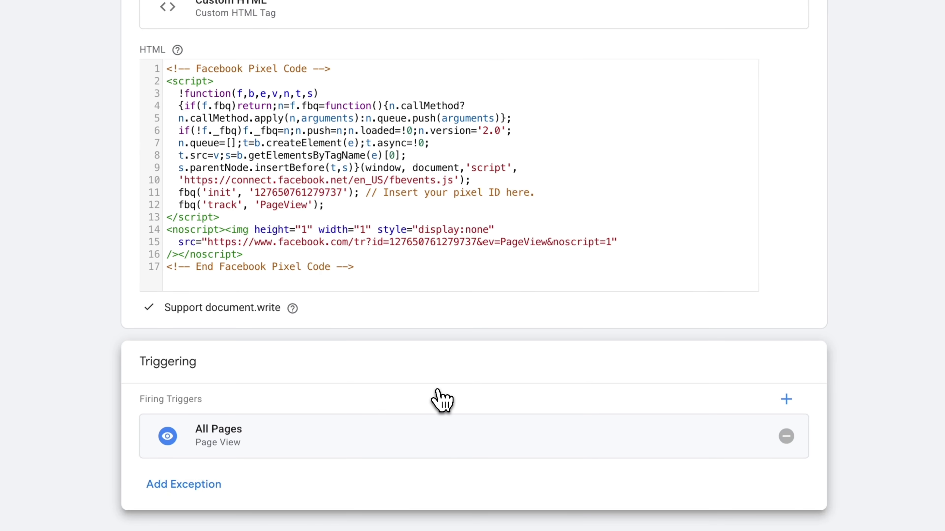
click(786, 437)
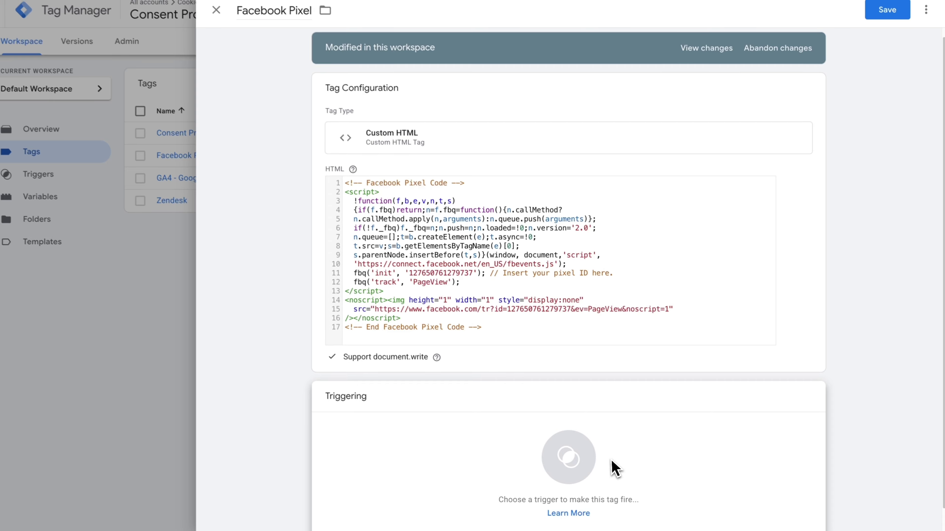
click(566, 444)
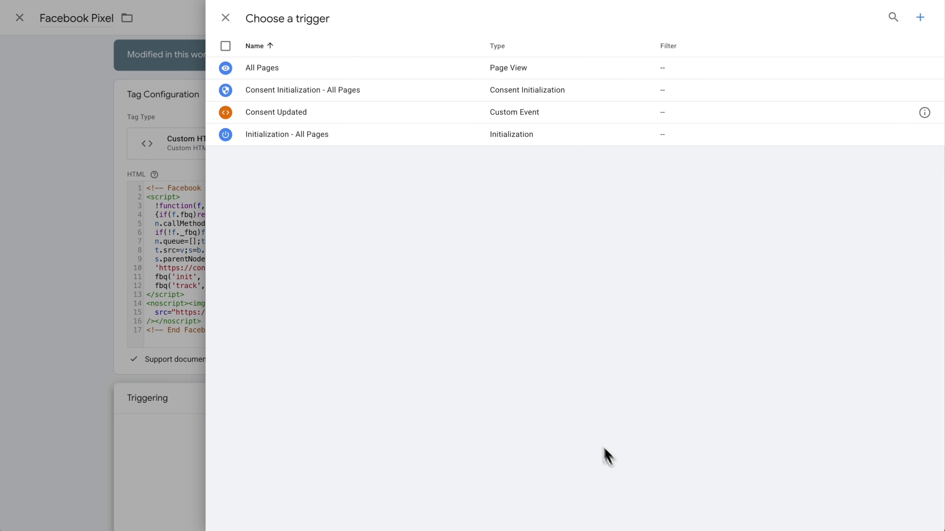
click(316, 114)
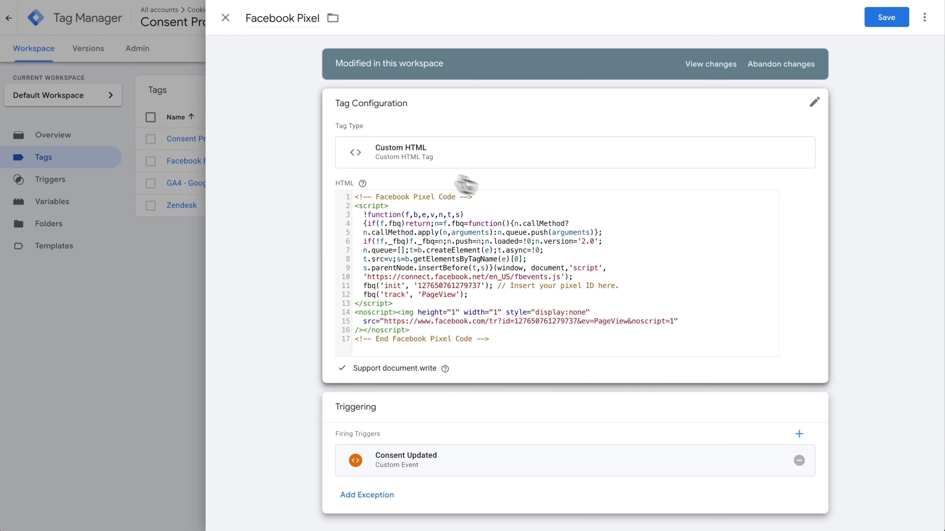
Step: Save the Facebook Pixel tag, then replace the GA4 - Google Analytics tag's All Pages trigger with Consent Updated and save it
click(881, 19)
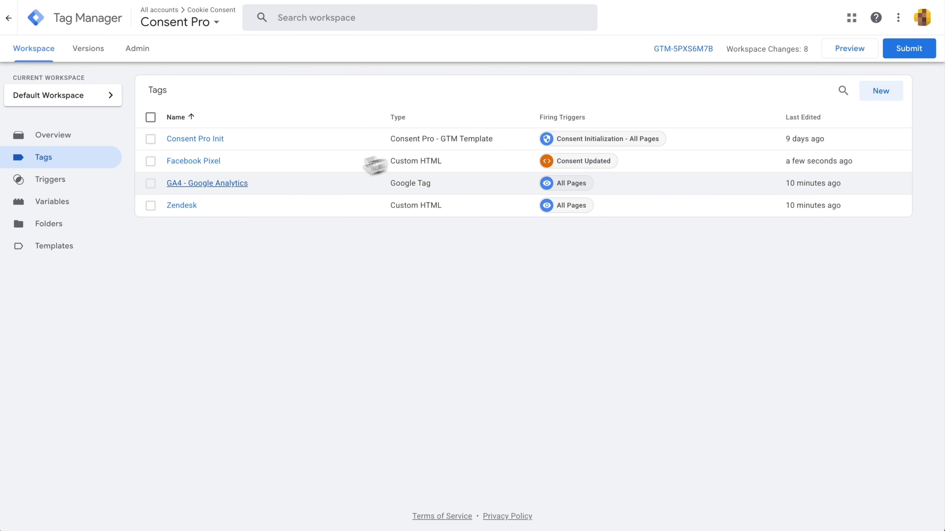
click(232, 191)
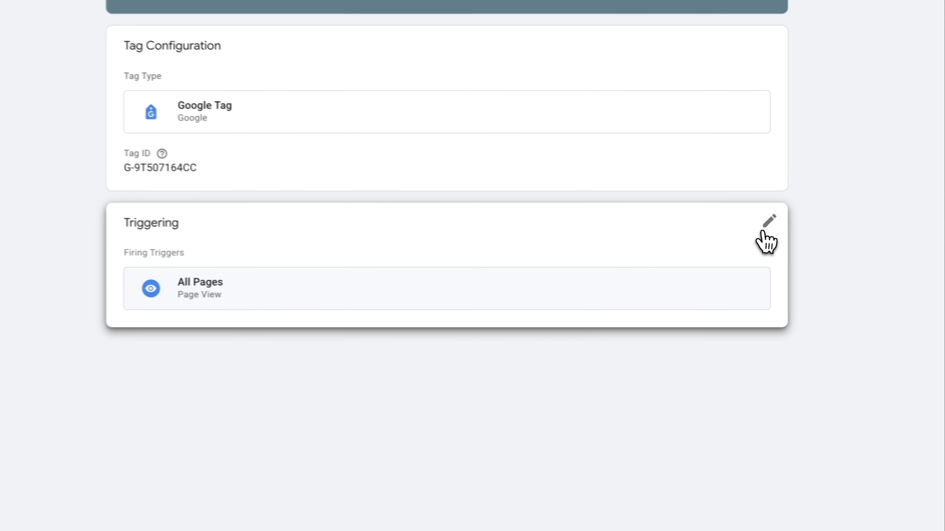
click(814, 233)
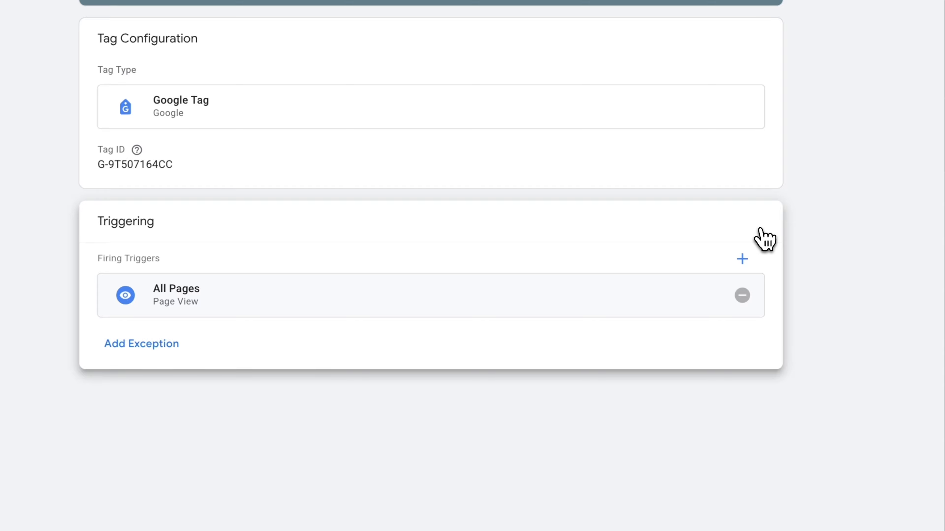
click(741, 296)
click(487, 327)
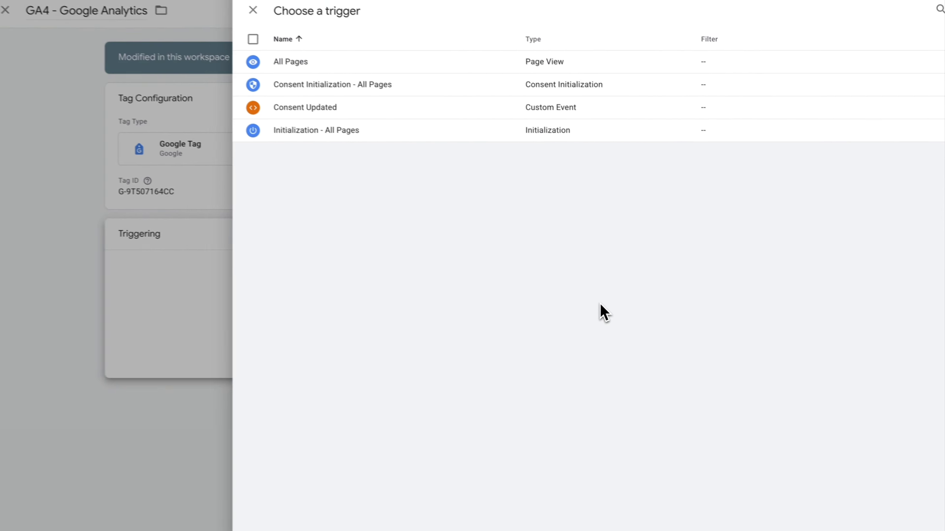
click(369, 113)
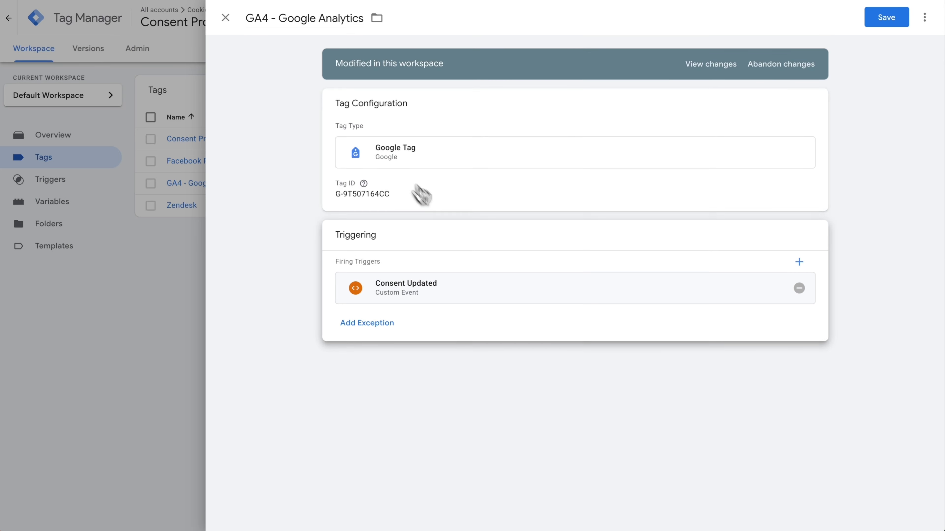
click(886, 19)
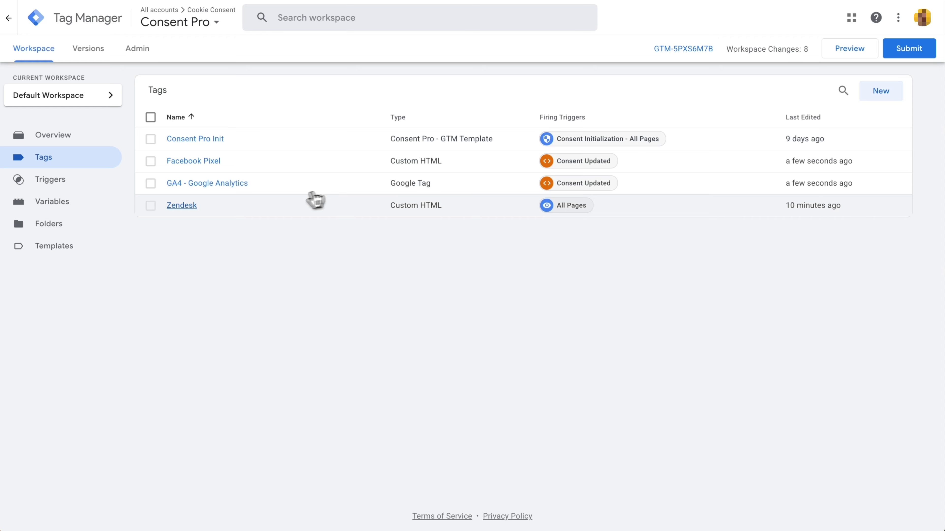
Step: Replace the Zendesk tag's All Pages firing trigger with the Consent Updated trigger and save the tag
click(199, 211)
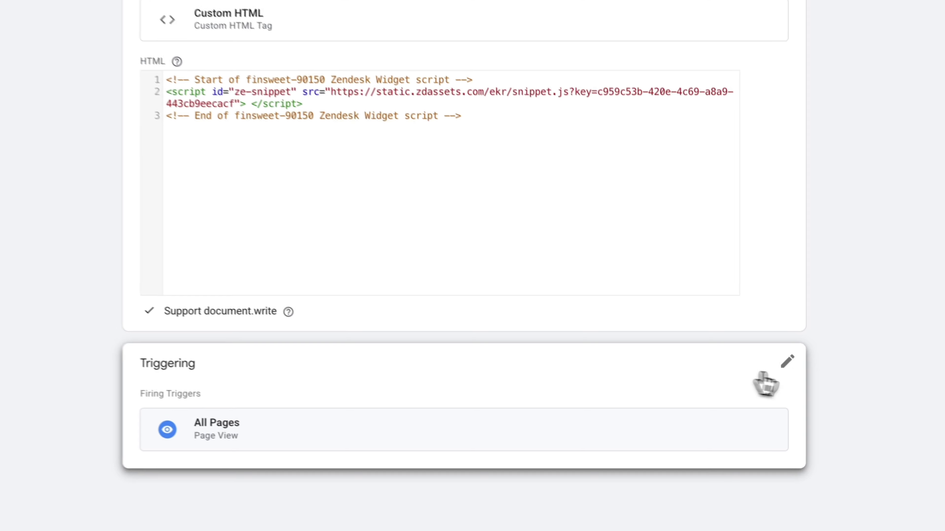
click(811, 400)
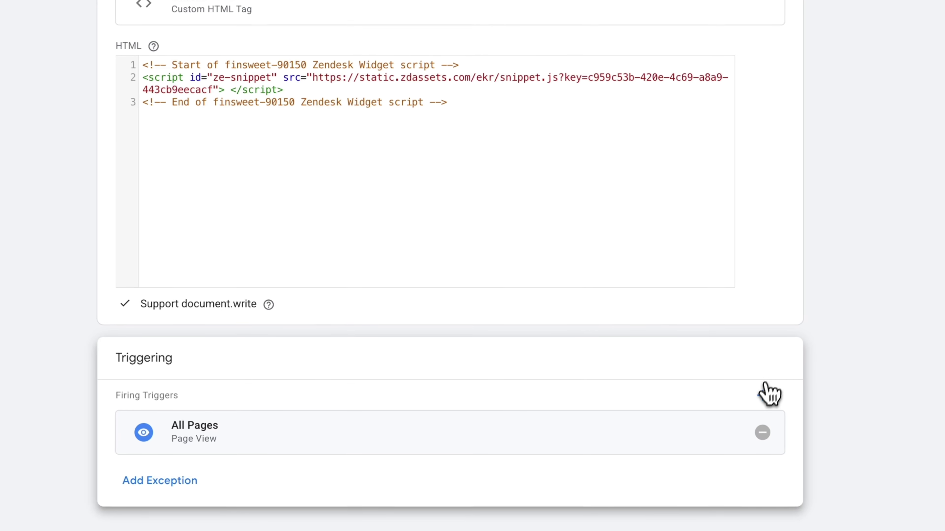
click(763, 433)
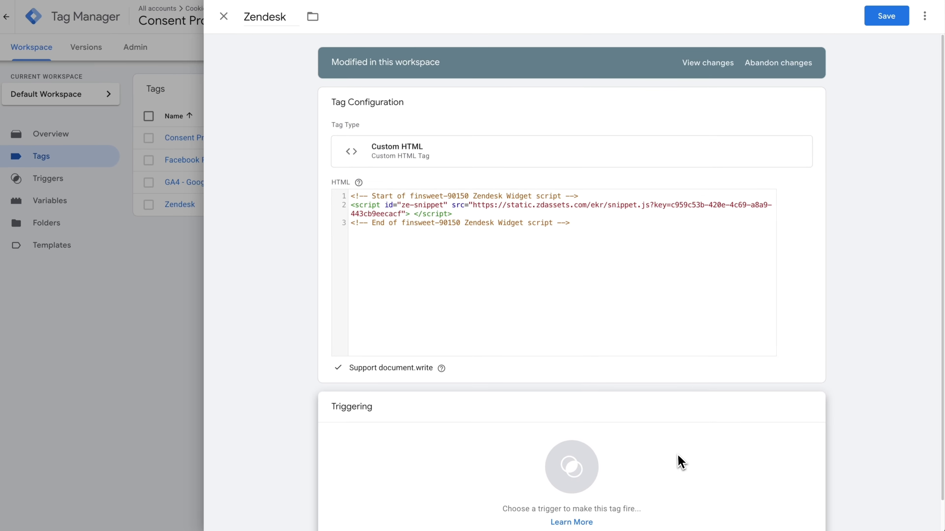
click(681, 462)
click(370, 118)
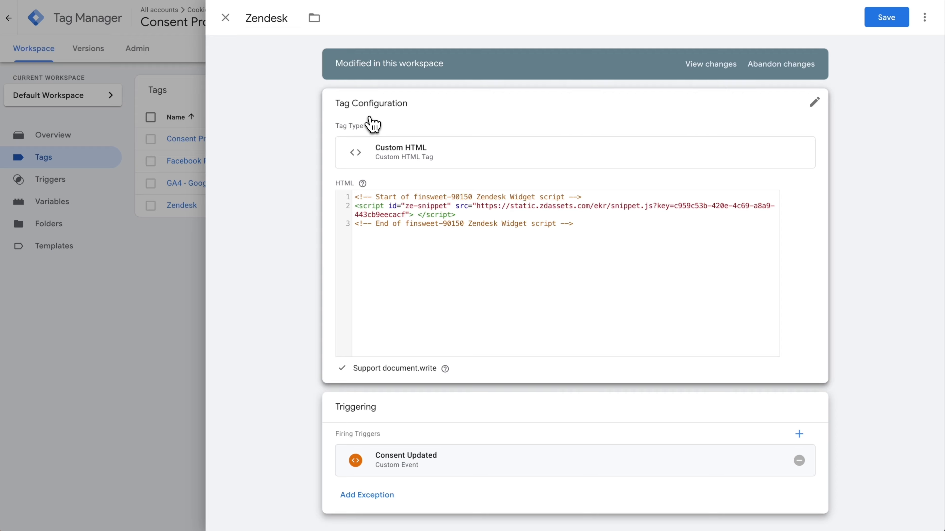
click(888, 18)
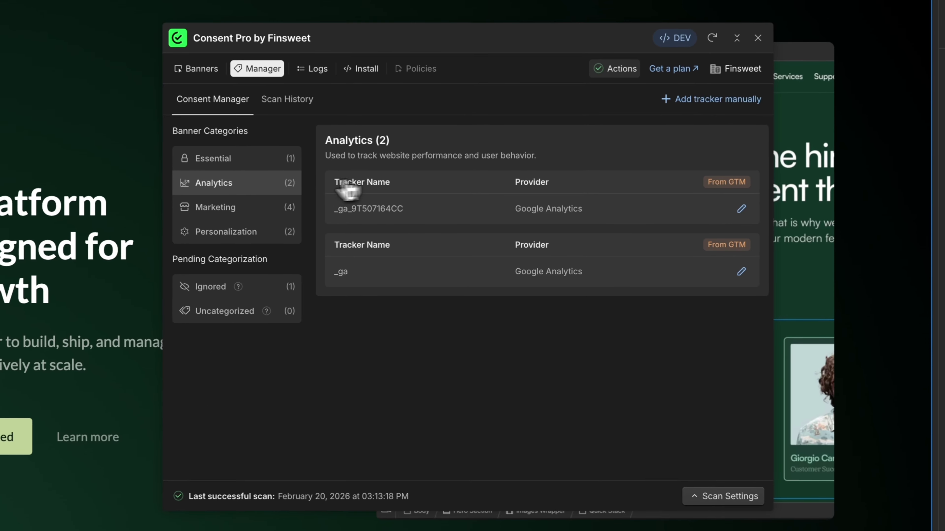
Step: Review the Marketing, Personalization and Analytics tracker categories in the Consent Pro app's manager in Webflow
click(232, 209)
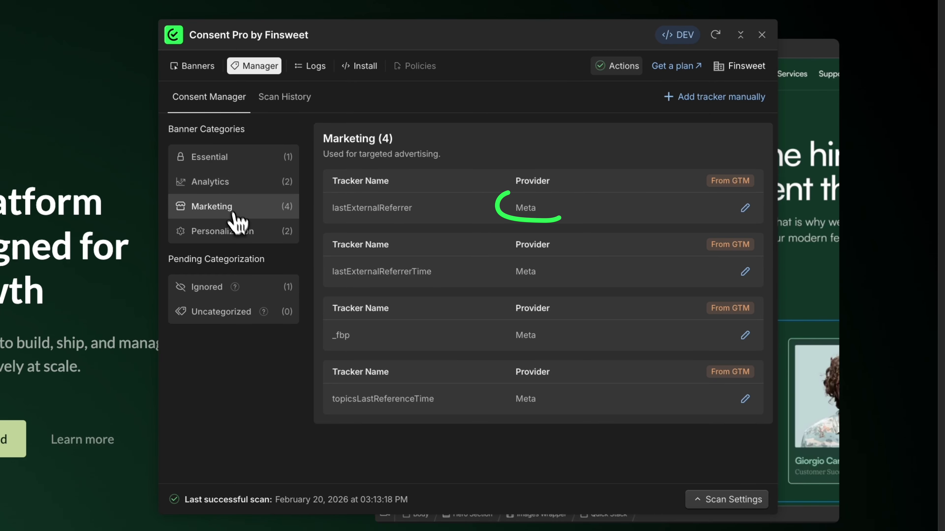
click(245, 235)
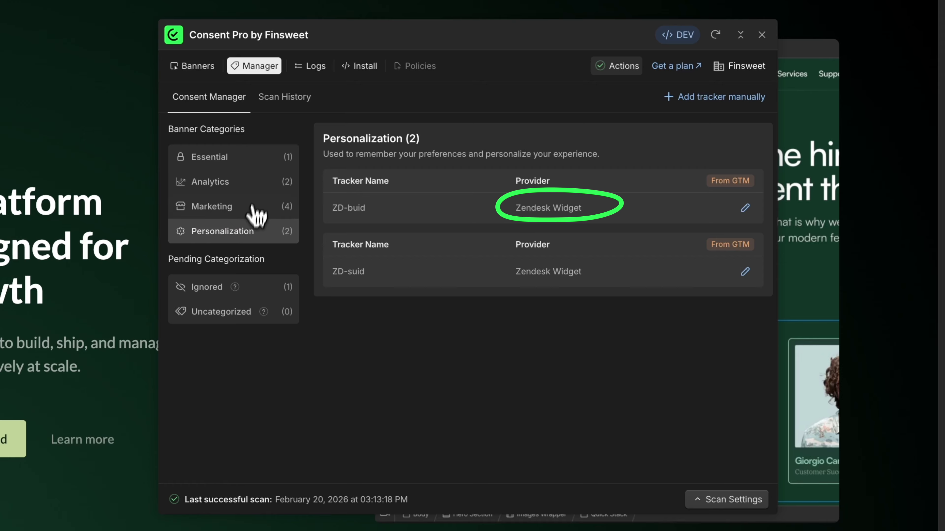
click(258, 184)
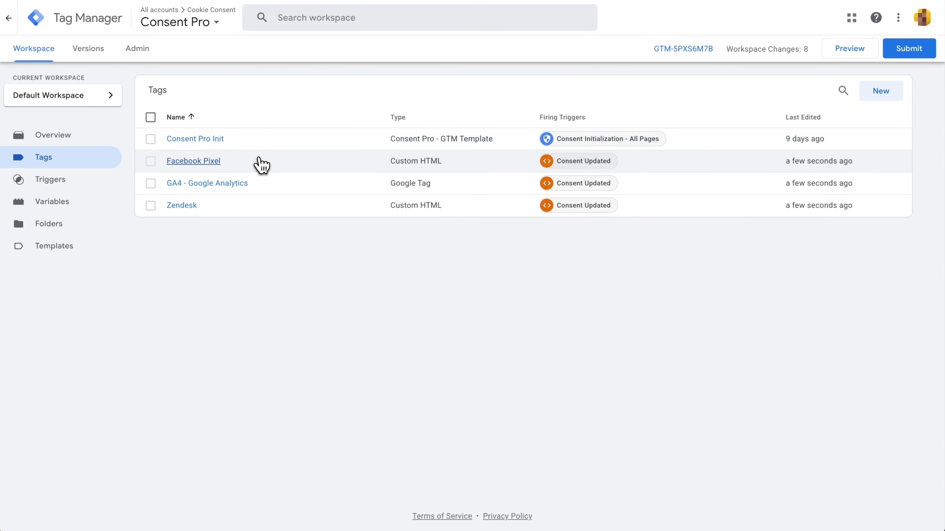
Step: In Tag Manager, make the Facebook Pixel tag require additional consent to fire and add an empty required consent entry
click(262, 164)
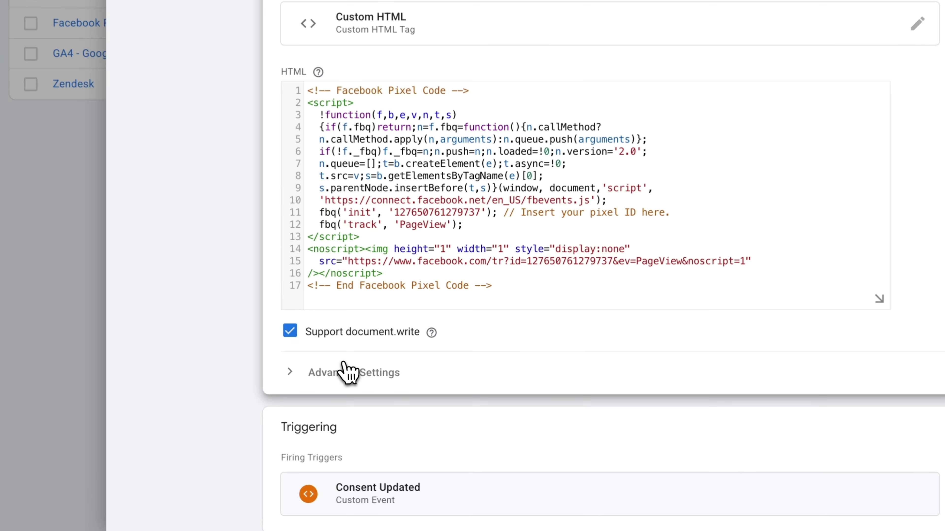
click(376, 416)
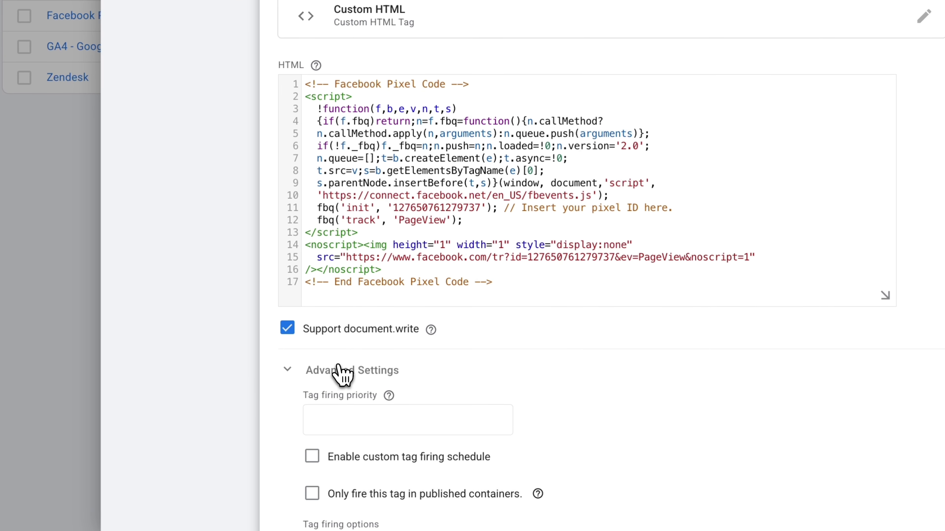
scroll(336, 367, down, 5)
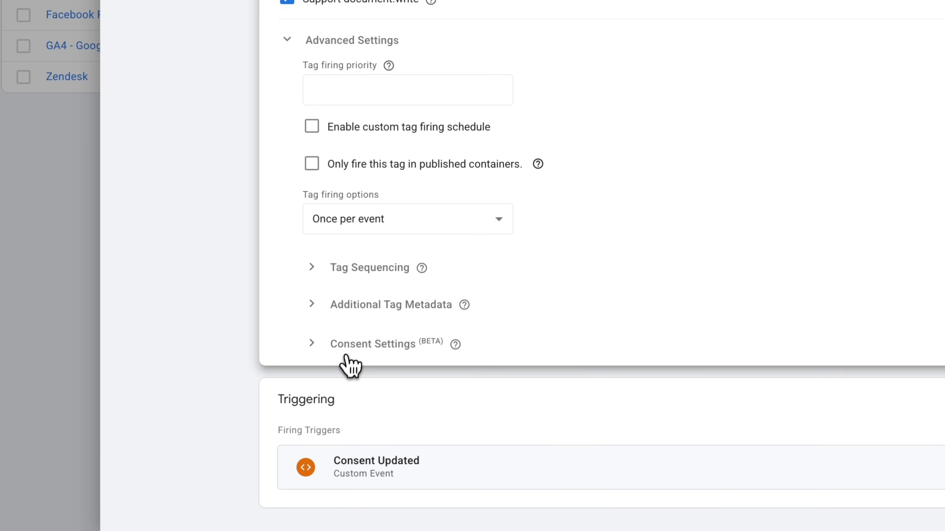
click(348, 350)
scroll(348, 351, down, 3)
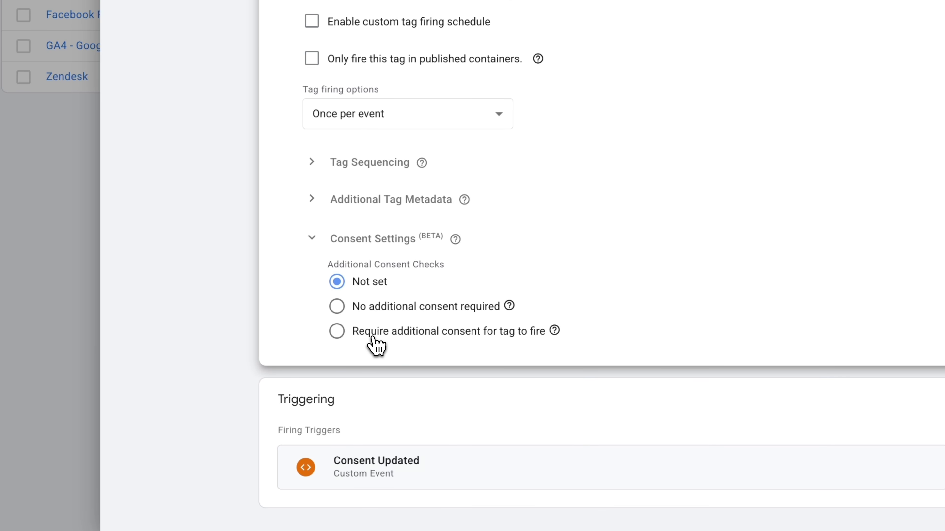
click(372, 336)
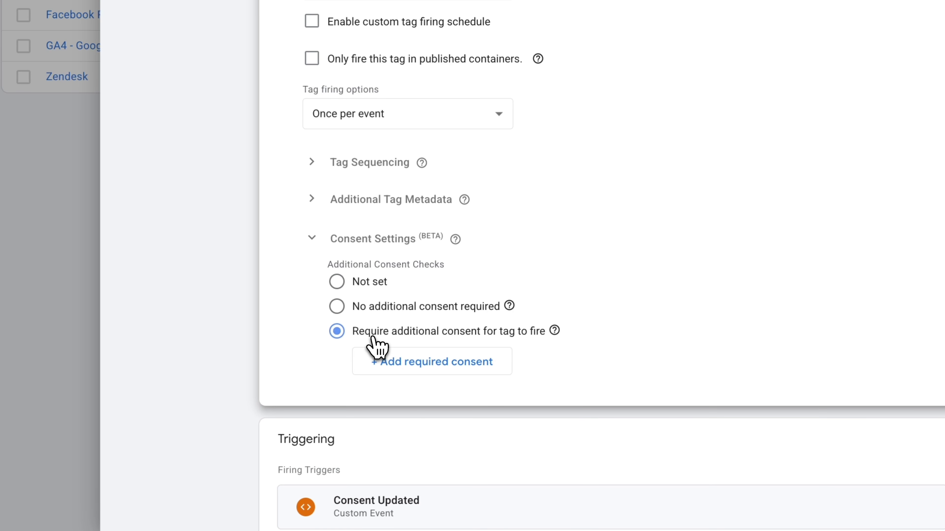
click(424, 363)
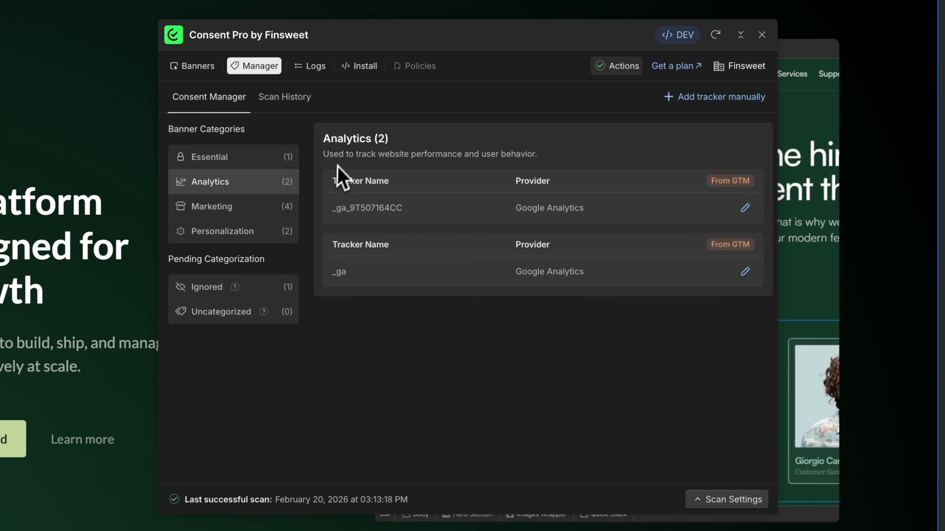
Step: Check the Marketing category in Consent Pro, then set the Facebook Pixel tag's required consent to ad_storage and save the tag
click(242, 212)
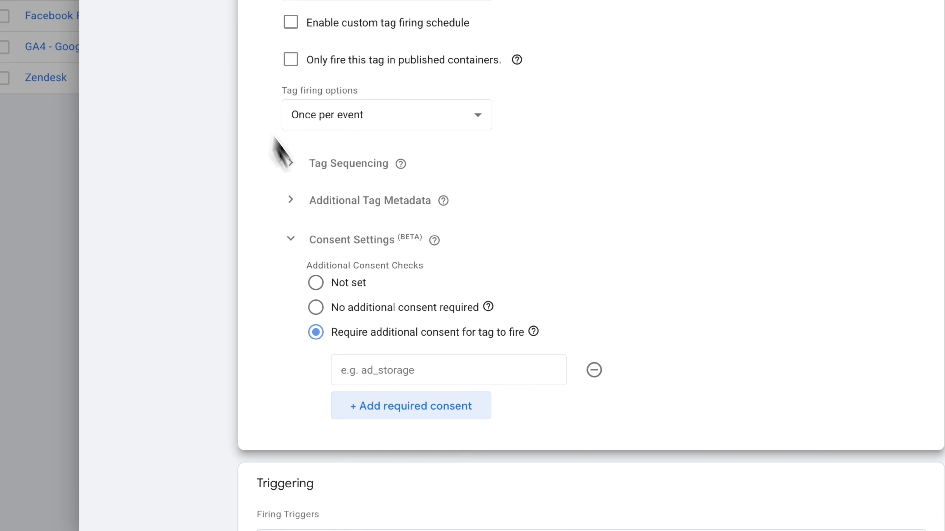
click(405, 362)
click(381, 407)
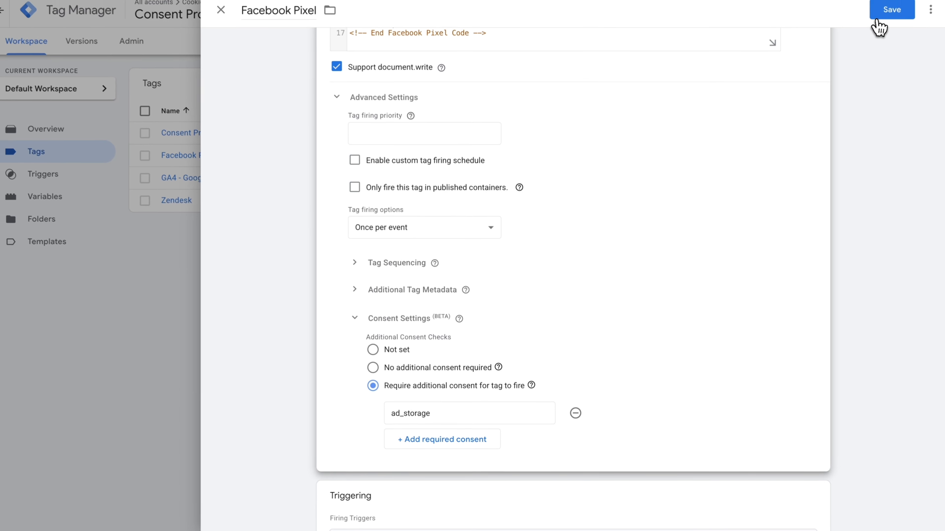
click(880, 15)
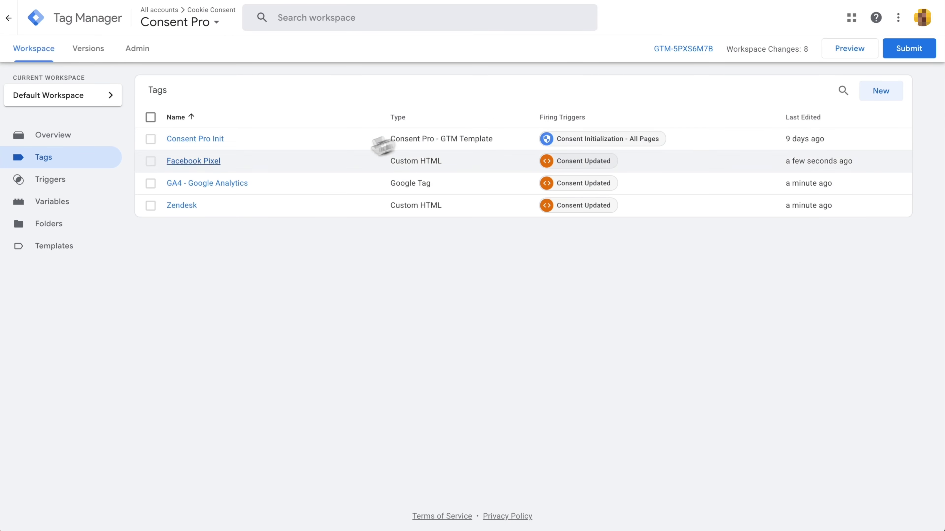
Step: Make the GA4 - Google Analytics tag require additional consent to fire and add an empty required consent entry
click(225, 185)
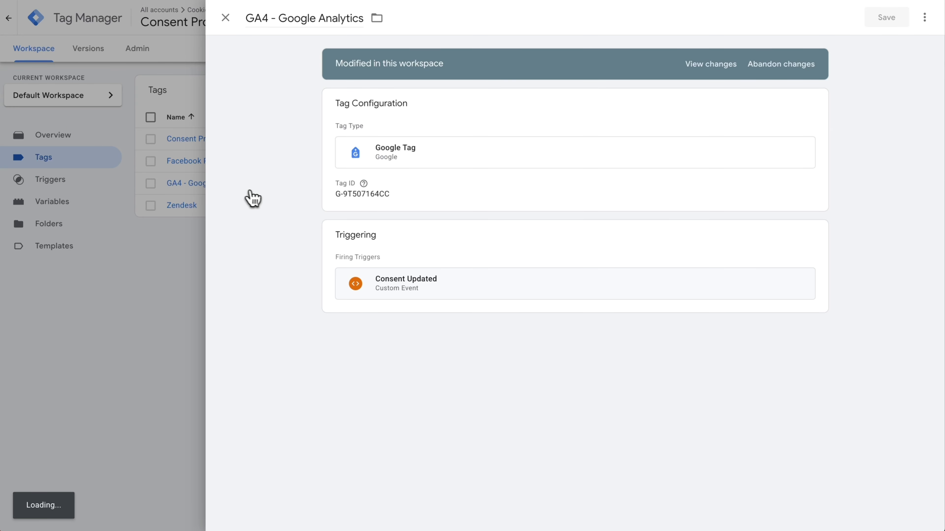
click(484, 118)
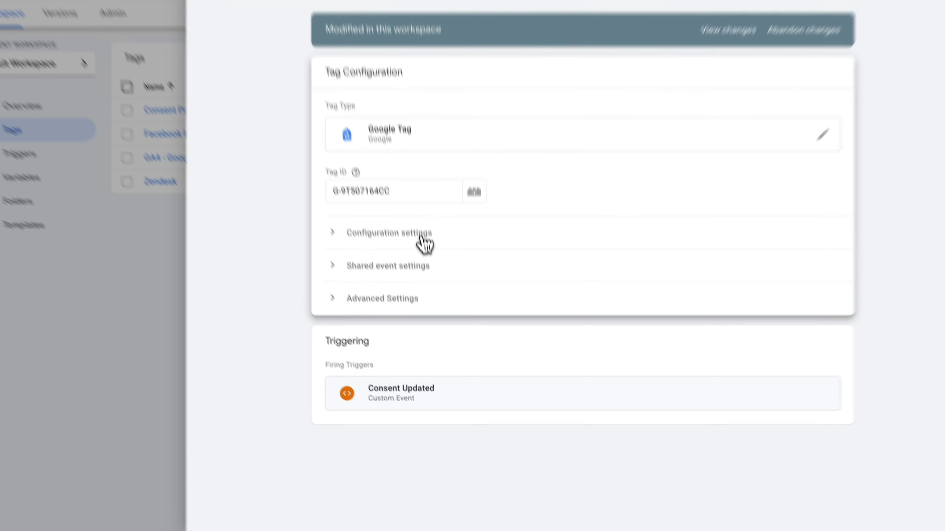
click(392, 315)
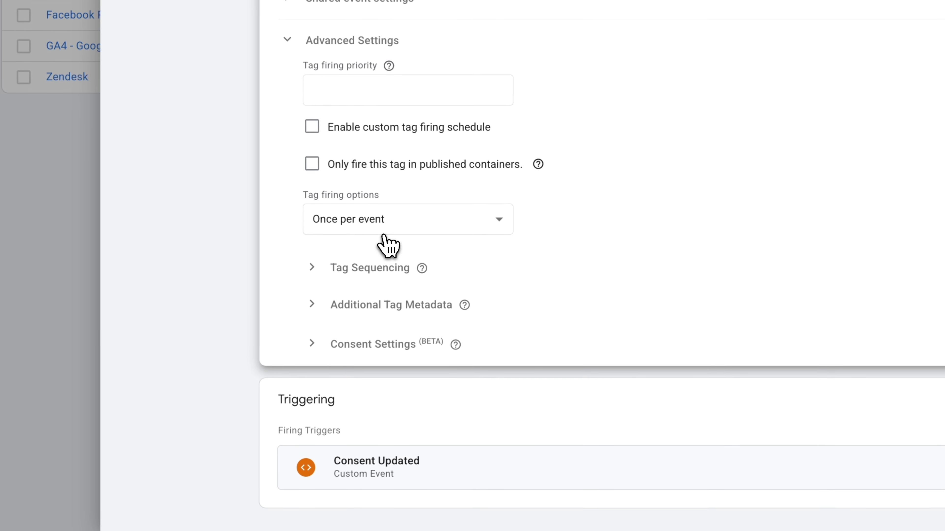
click(368, 344)
scroll(365, 354, down, 3)
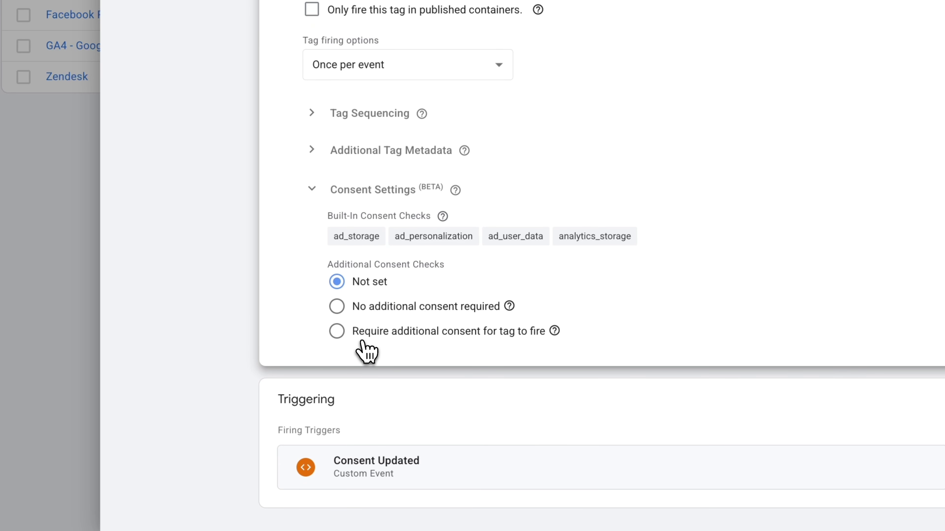
click(362, 339)
scroll(368, 346, down, 1)
click(386, 331)
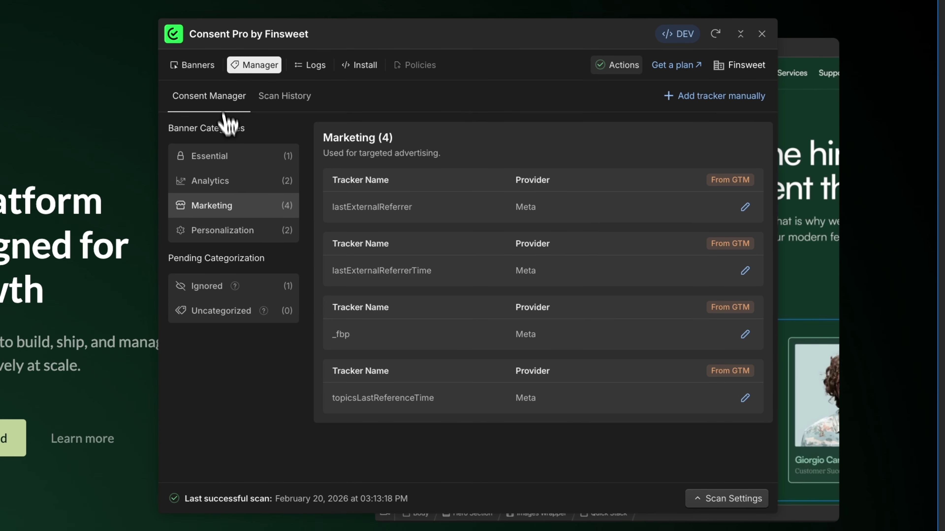
Step: Check the Analytics category in Consent Pro, then set the GA4 tag's required consent to analytics_storage and save the tag
click(243, 186)
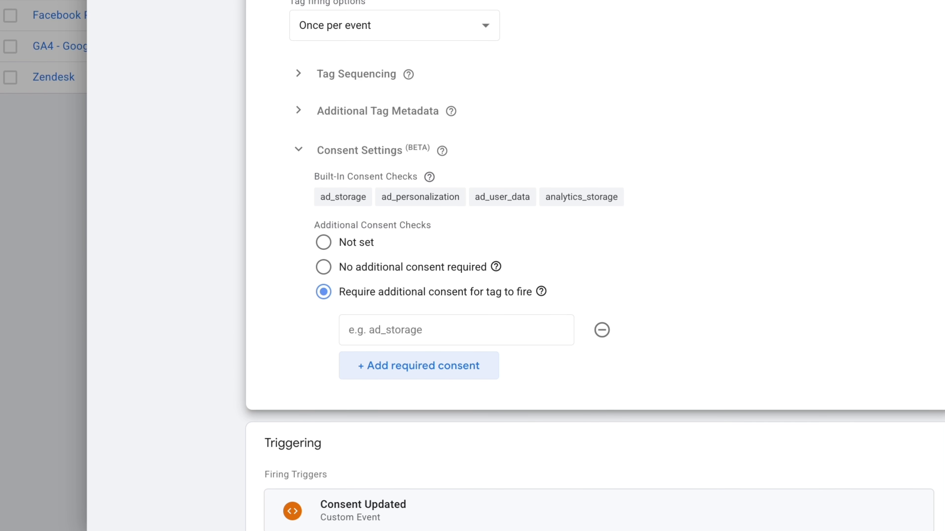
click(398, 324)
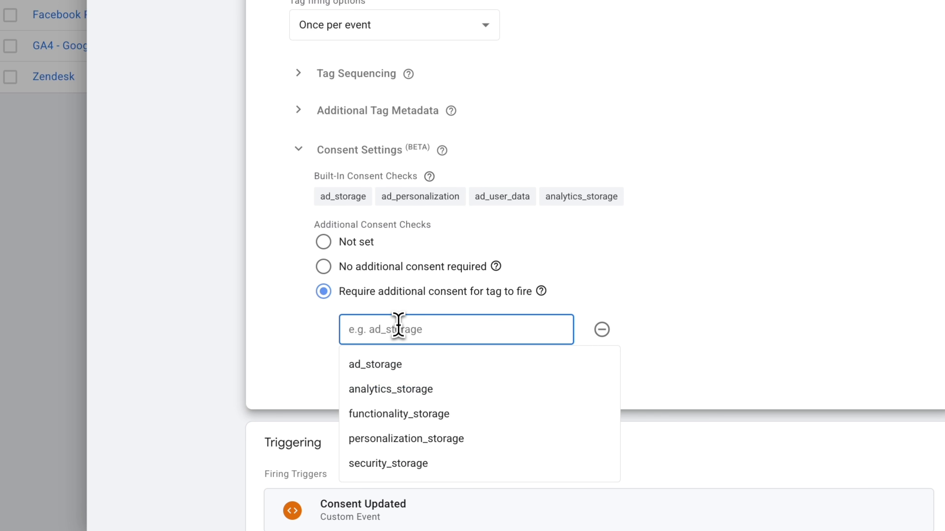
click(388, 389)
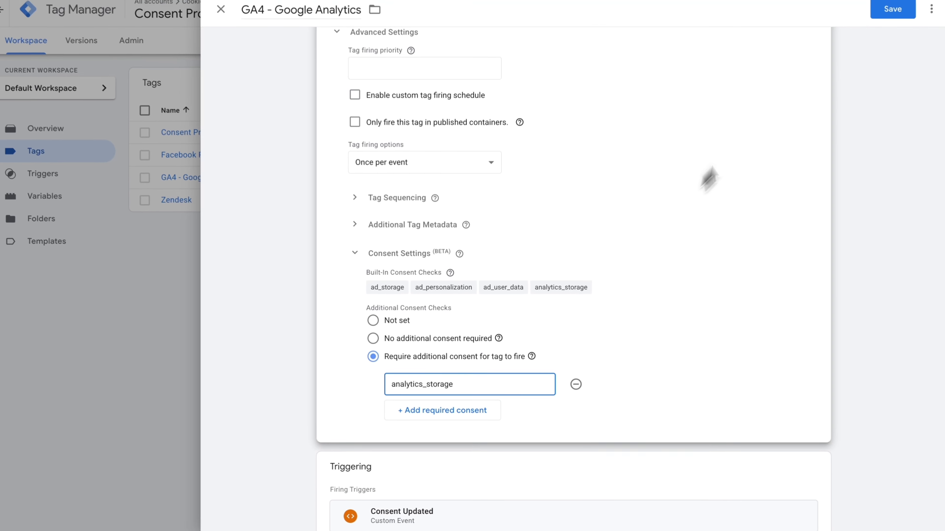
click(886, 18)
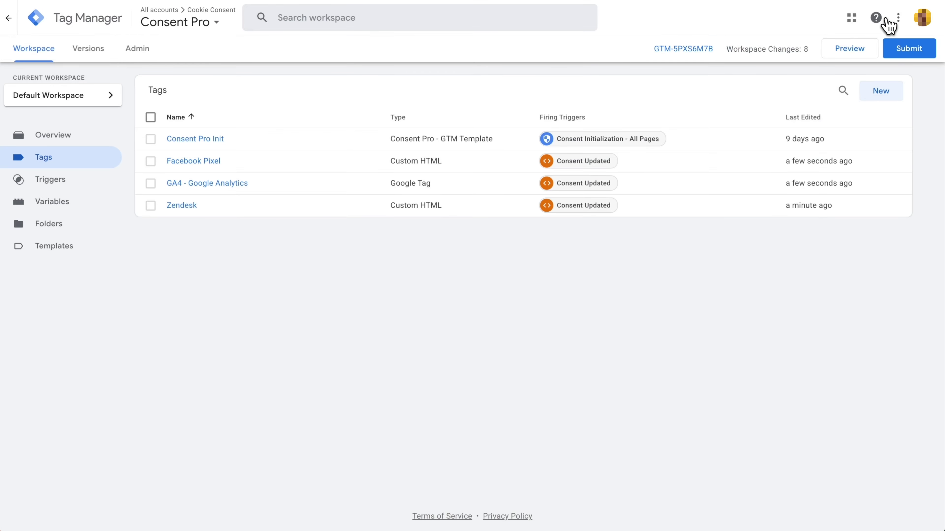
Step: Make the Zendesk tag require additional consent to fire and add an empty required consent entry
click(192, 207)
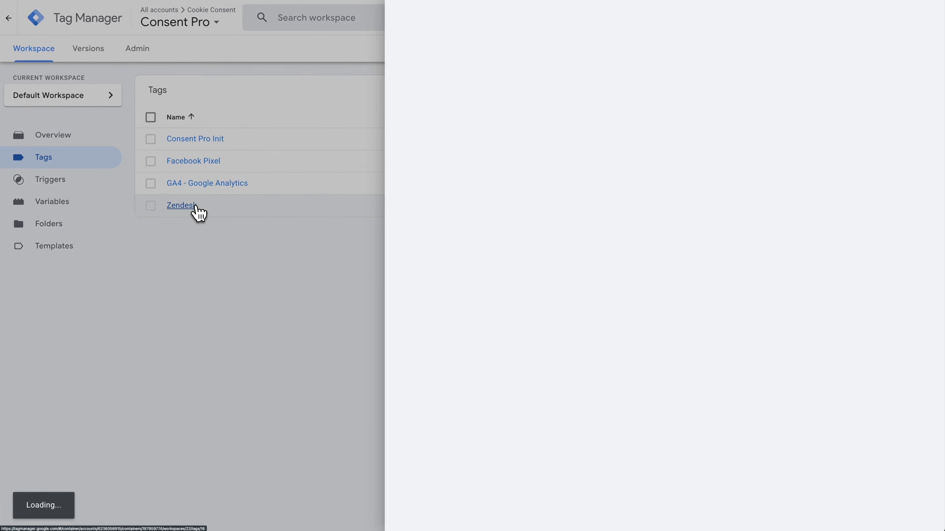
click(507, 128)
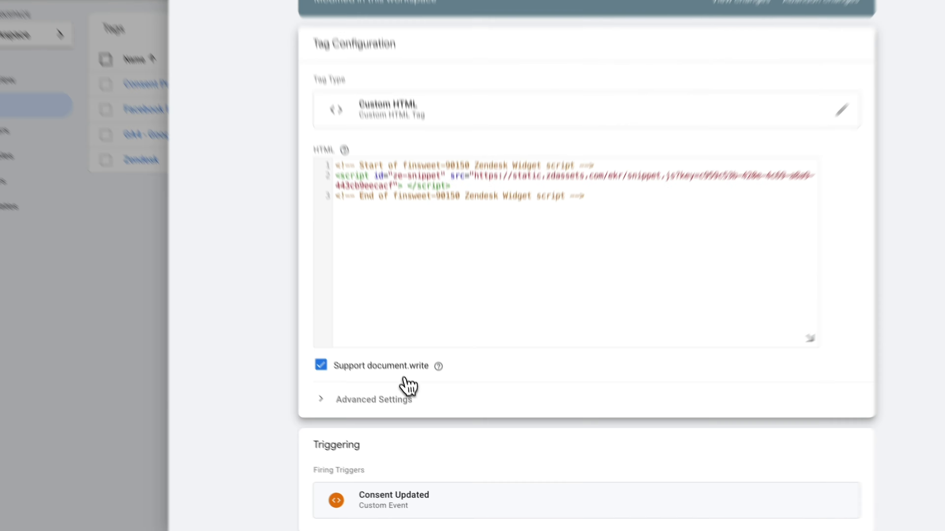
click(406, 416)
scroll(378, 369, down, 4)
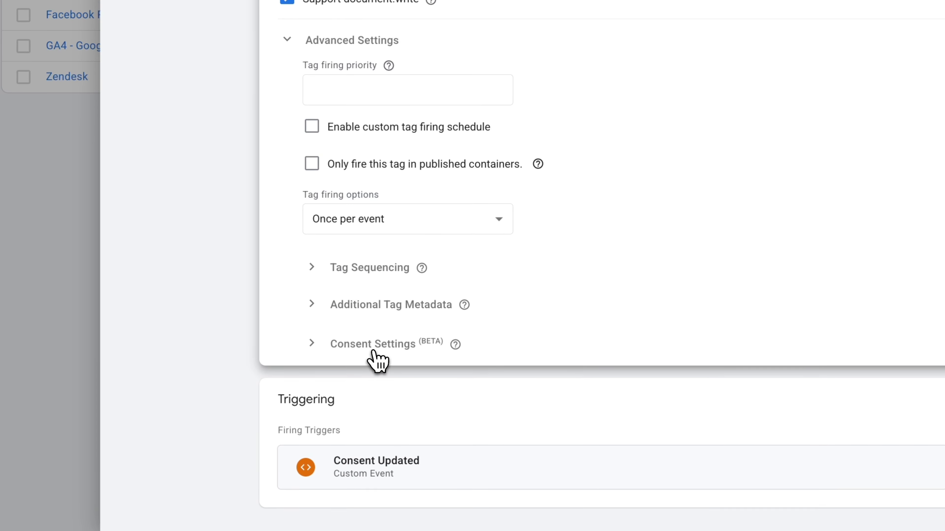
click(374, 347)
scroll(374, 347, down, 3)
click(375, 332)
scroll(383, 339, down, 1)
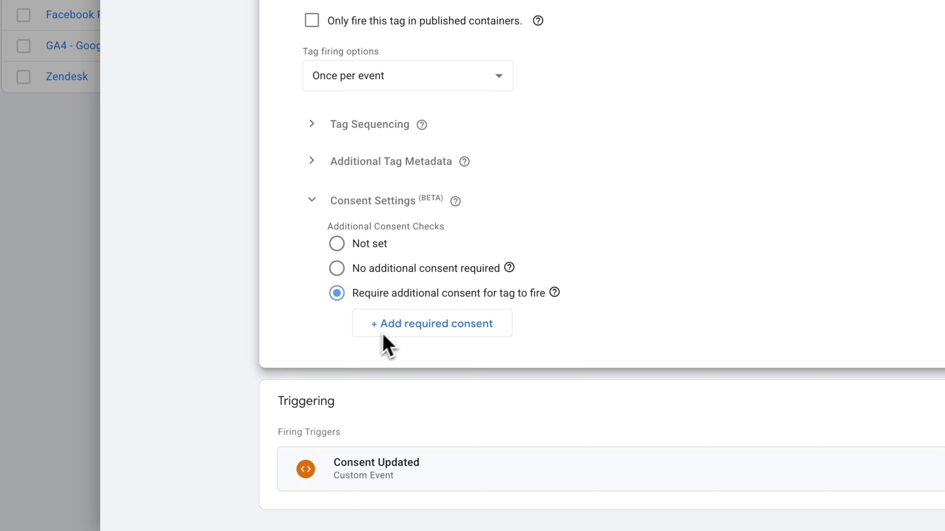
click(396, 328)
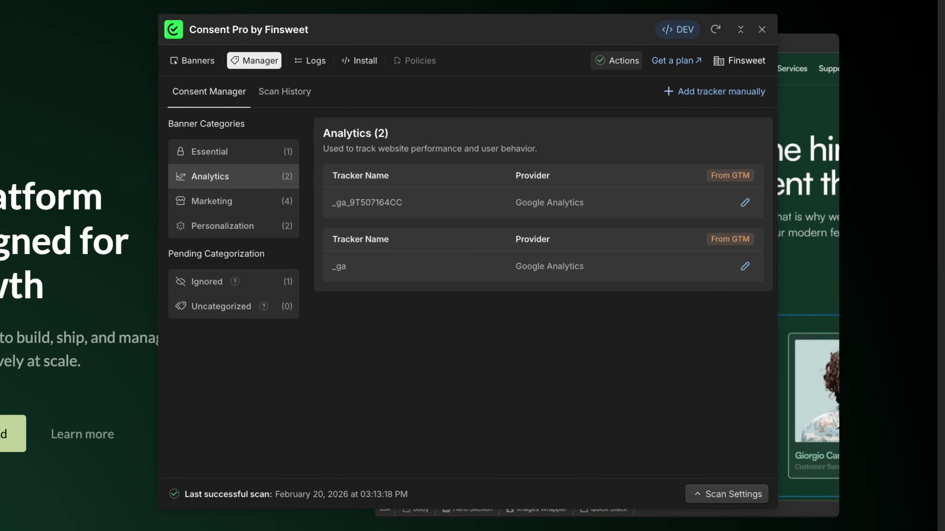
Step: Check the Personalization category in Consent Pro, and set the Zendesk tag's required consent to personalization_storage in Tag Manager
click(231, 207)
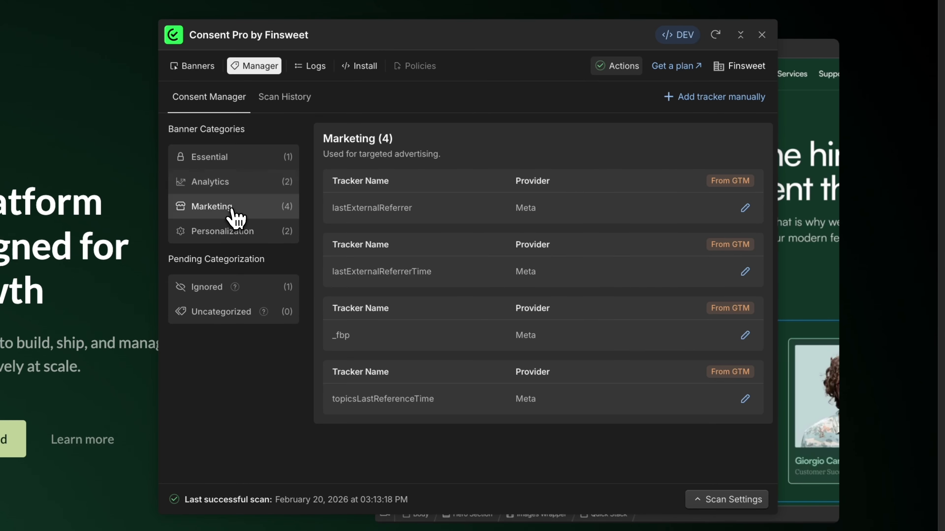
click(232, 231)
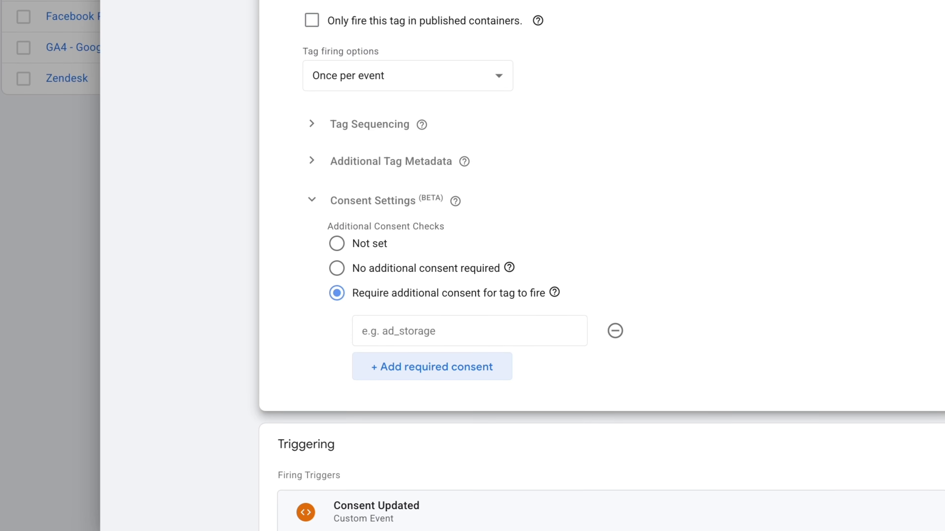
click(407, 328)
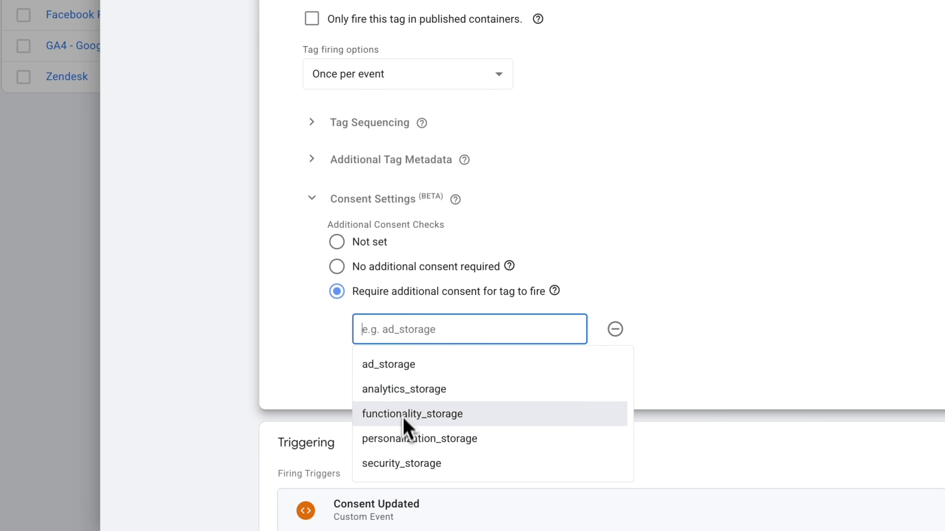
click(406, 439)
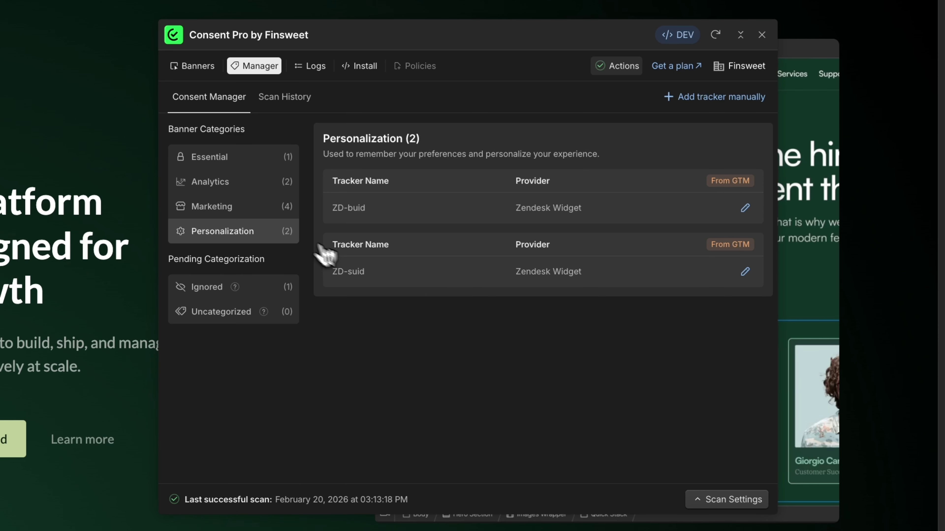
Step: Review other tracker categories in Consent Pro, and try adding security_storage as a second required consent on the Zendesk tag
click(265, 217)
click(268, 184)
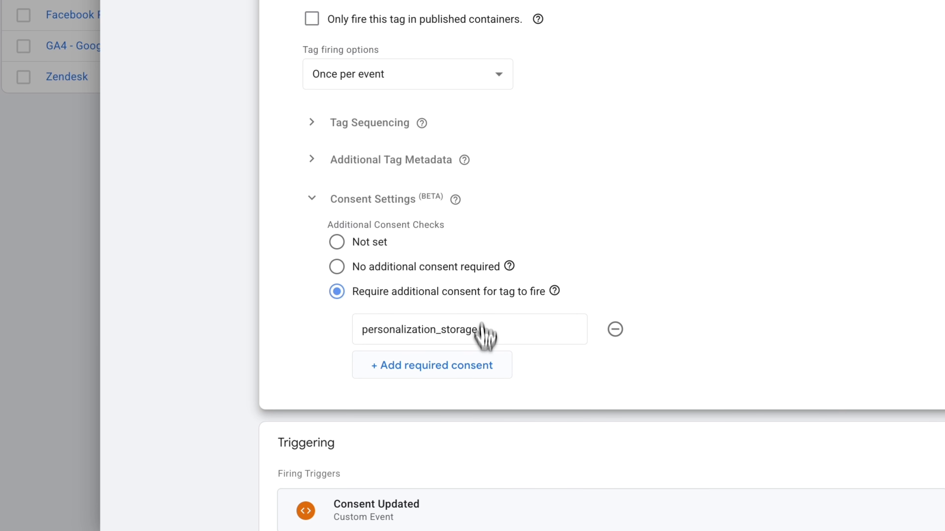
click(428, 370)
click(427, 377)
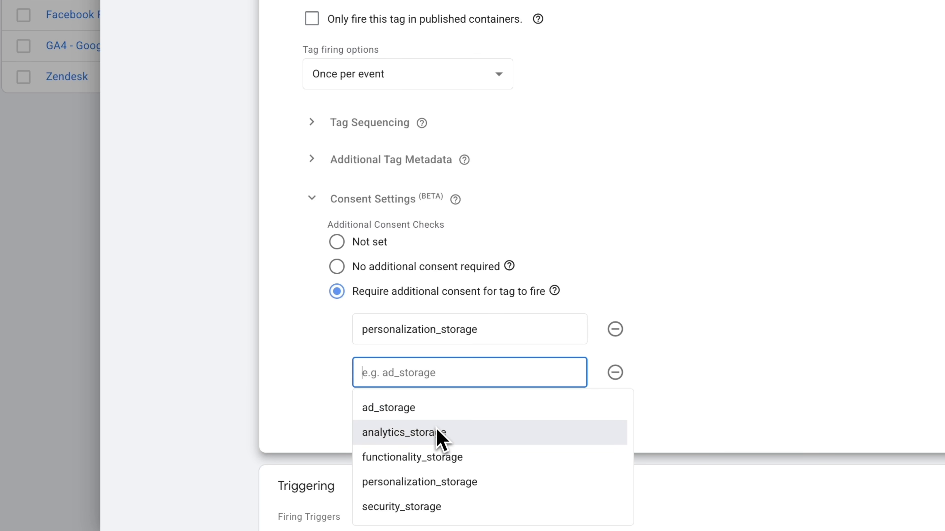
click(428, 507)
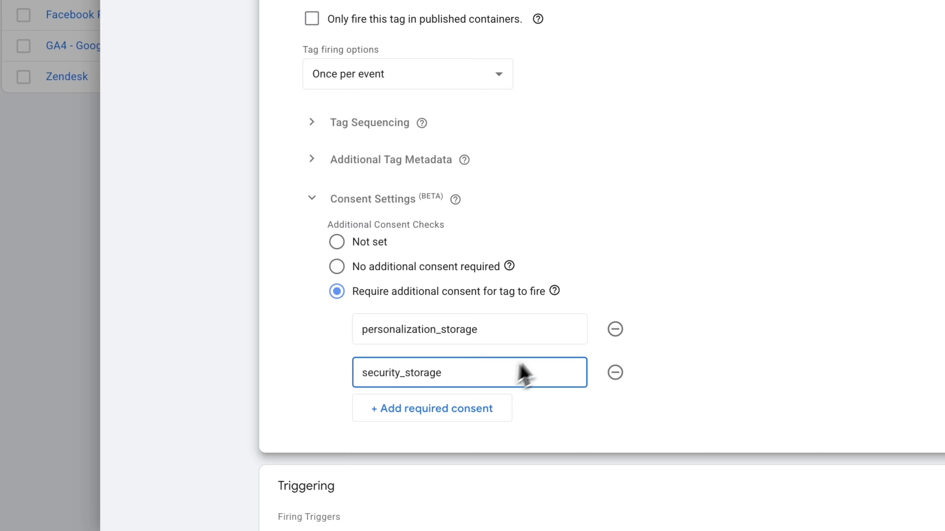
click(610, 373)
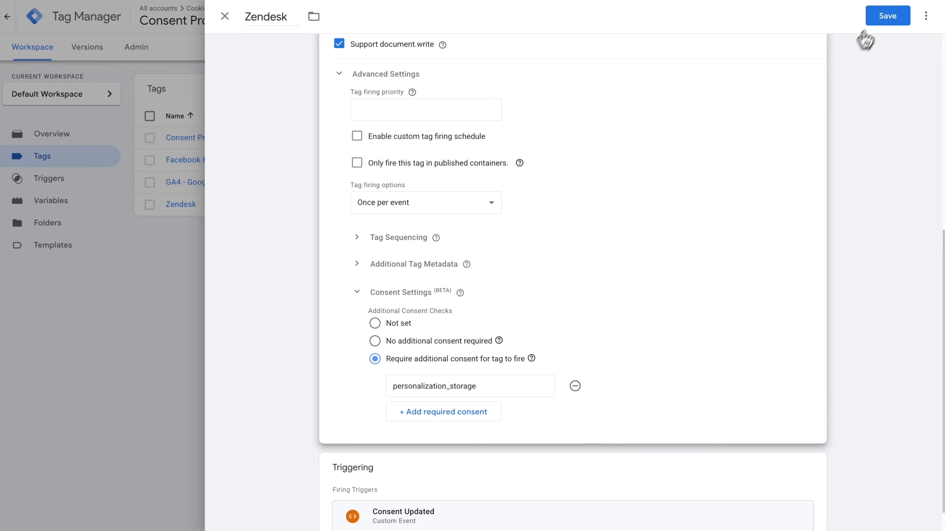
Step: Save the Zendesk tag and publish the workspace changes to the Live environment without a version name or description
click(877, 20)
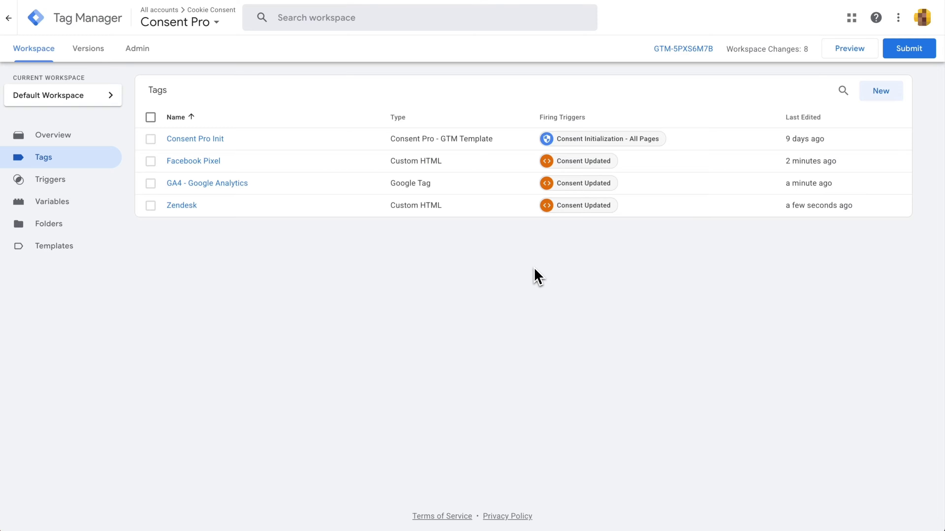
click(909, 49)
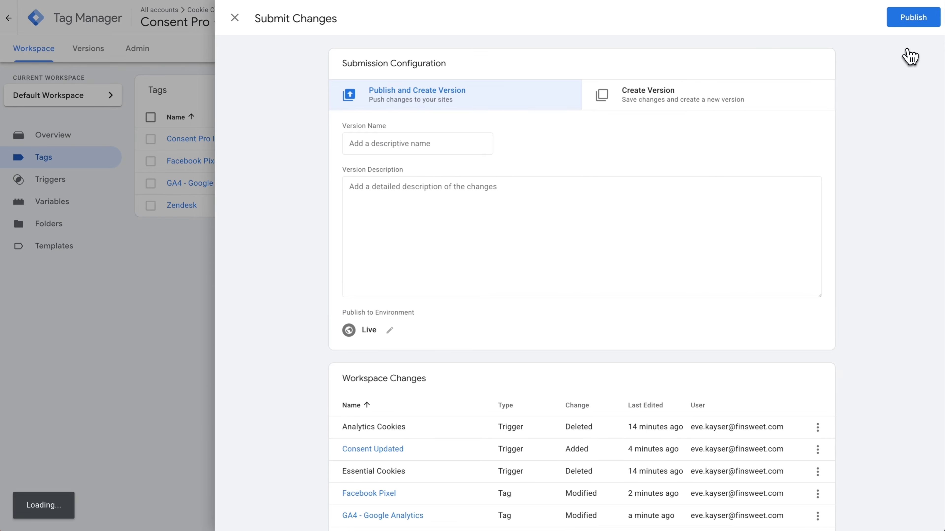
click(906, 27)
click(609, 338)
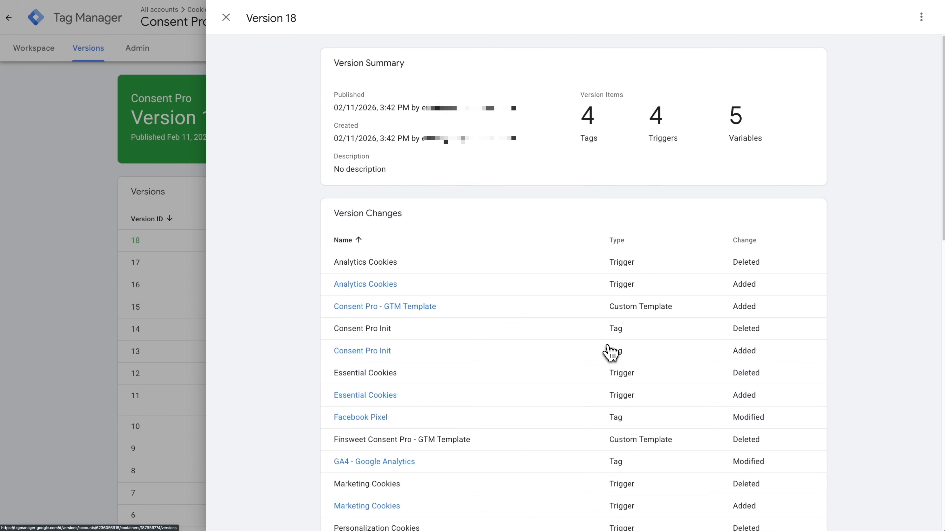
click(226, 18)
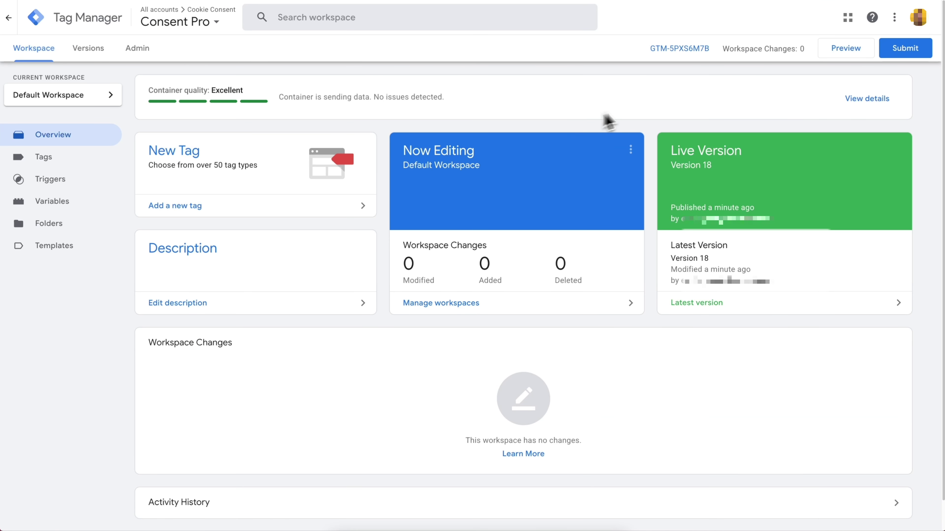
click(862, 52)
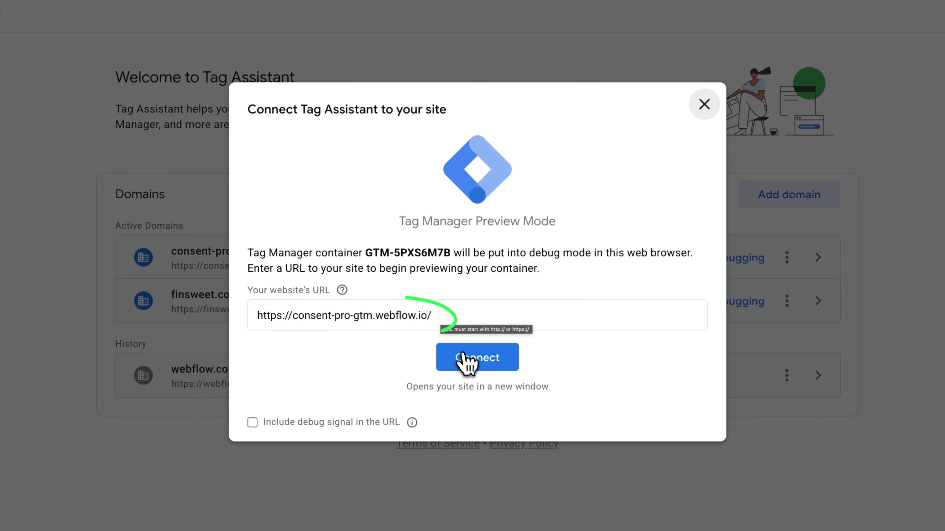
click(463, 363)
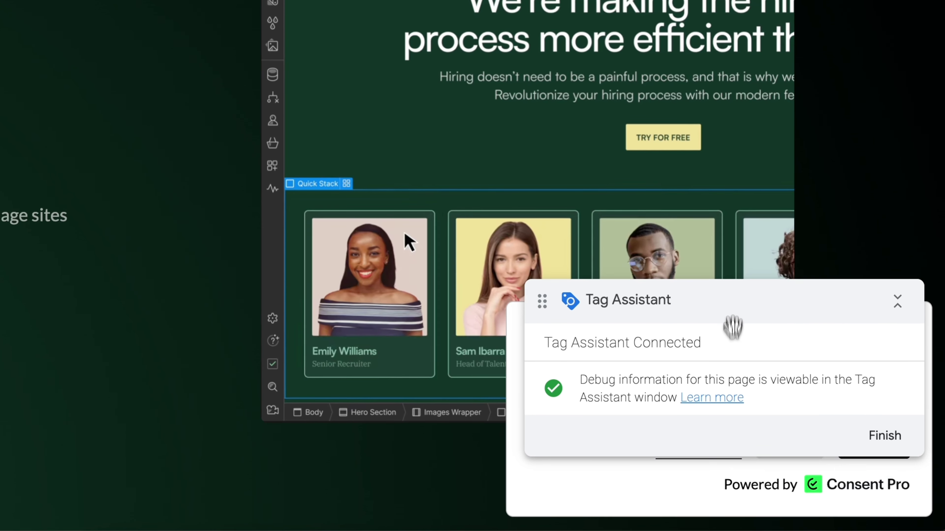
drag(733, 327, 734, 202)
click(897, 194)
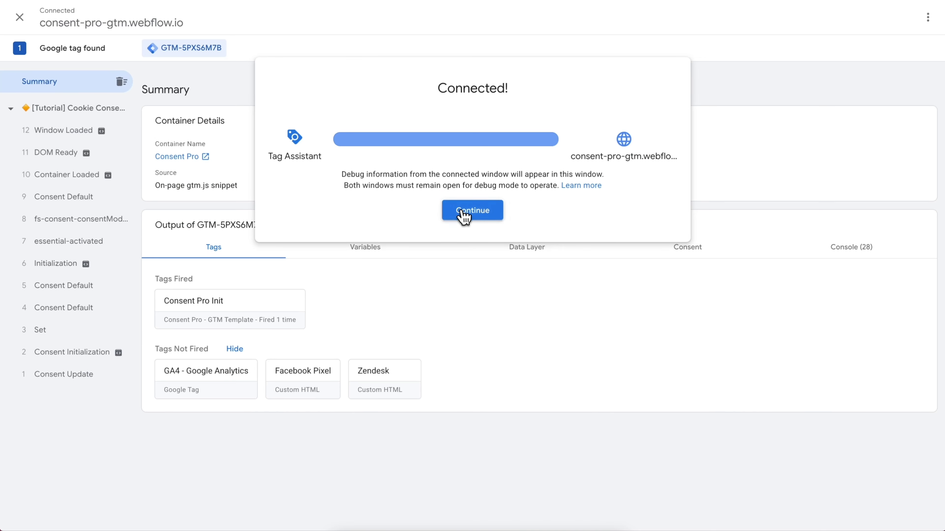
click(464, 216)
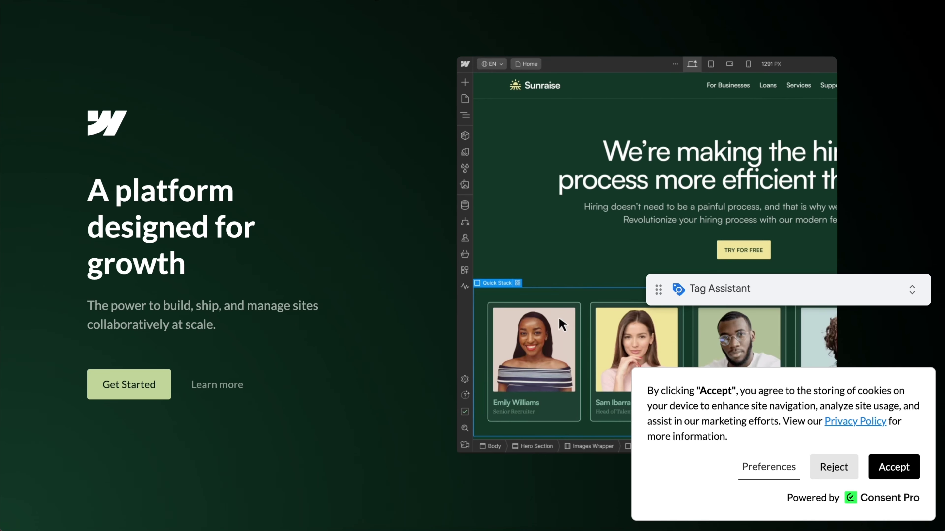
Step: On the previewed site, allow only Analytics in the consent preferences and save them
click(767, 468)
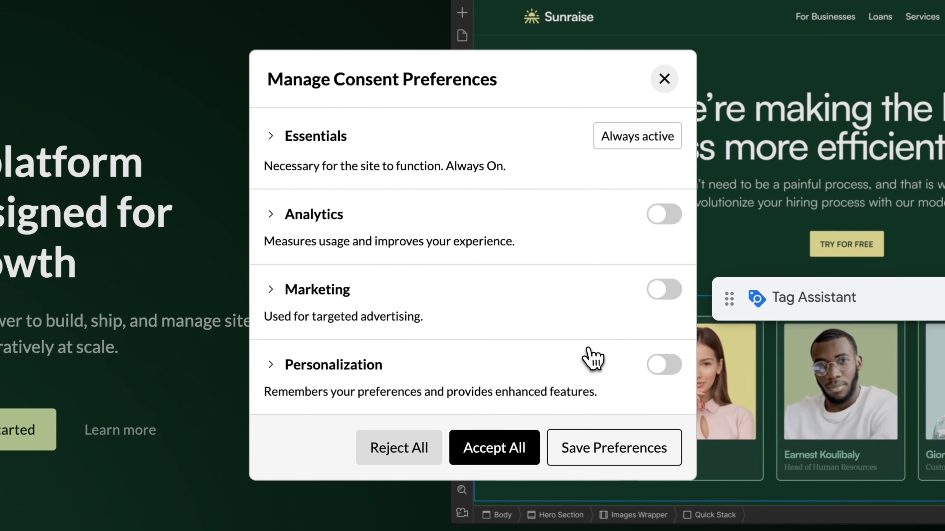
click(667, 219)
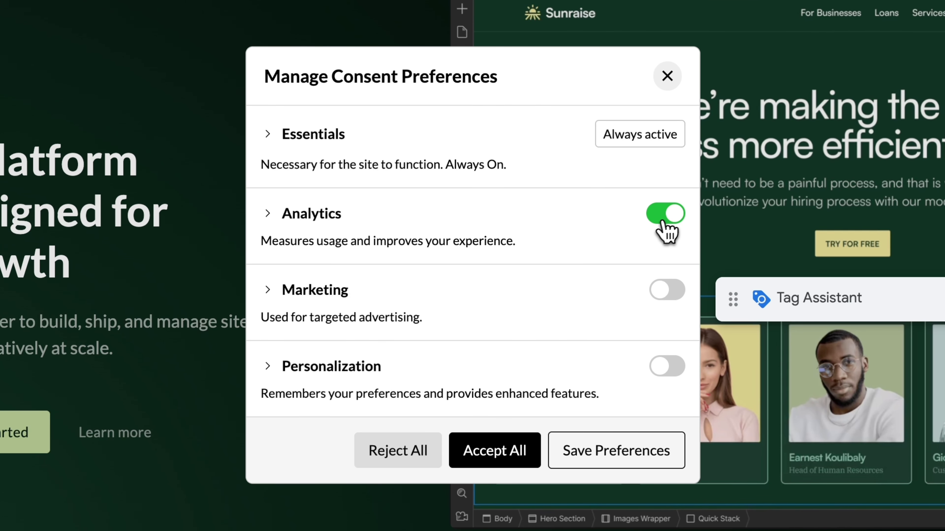
click(626, 452)
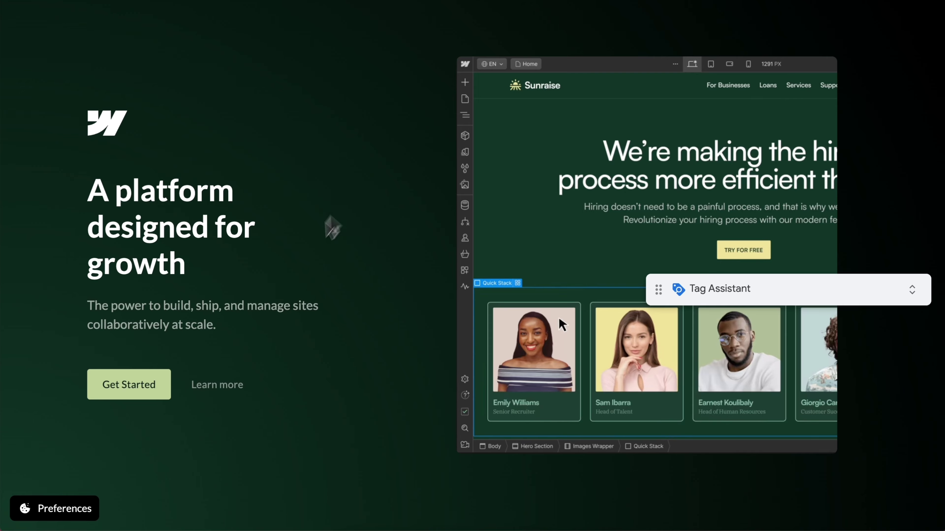
Step: Allow Marketing and Personalization one after the other in the site's consent preferences, saving after each change
click(74, 511)
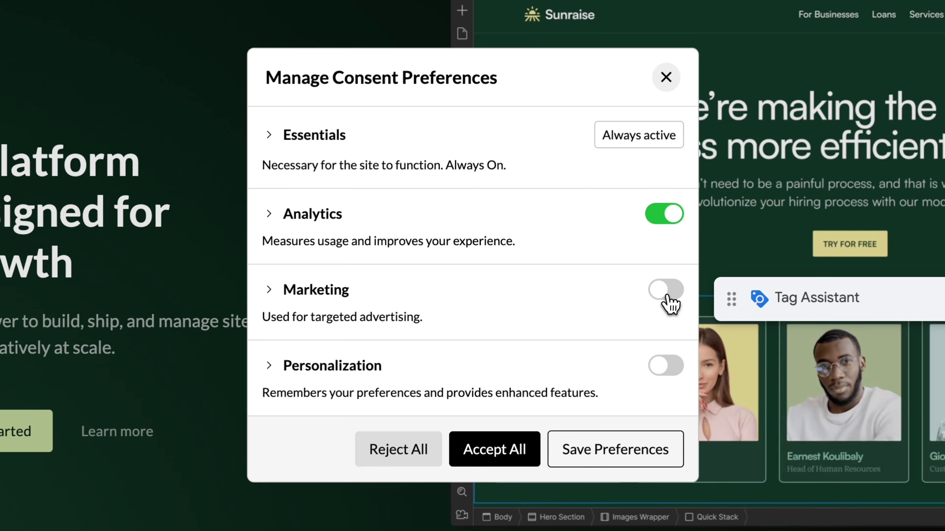
click(609, 288)
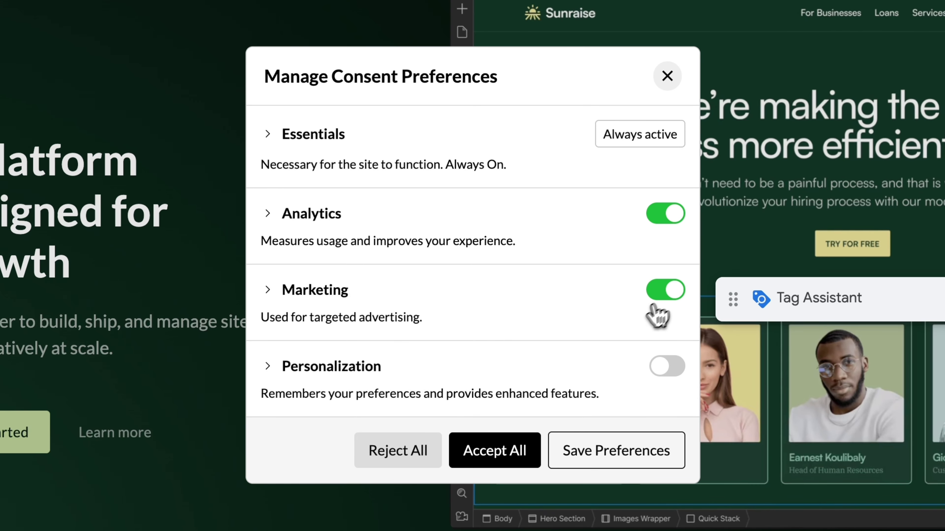
click(602, 452)
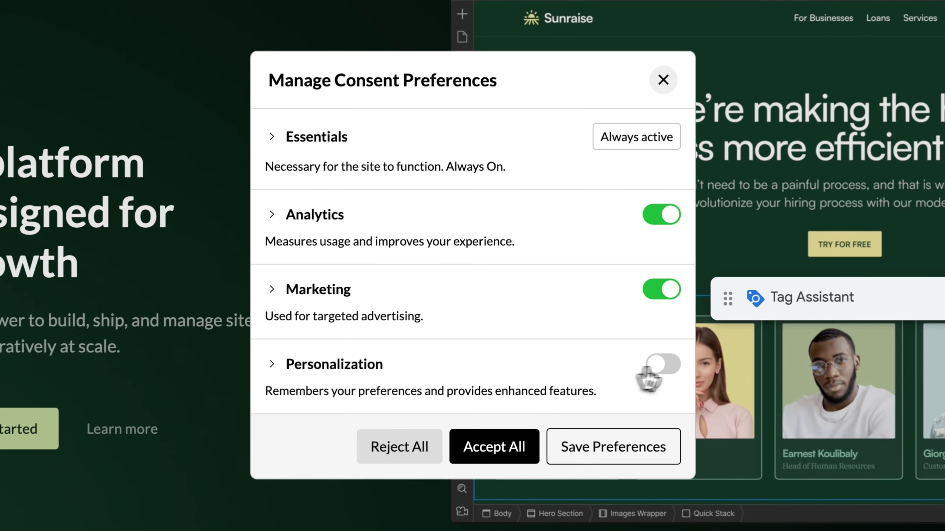
click(665, 366)
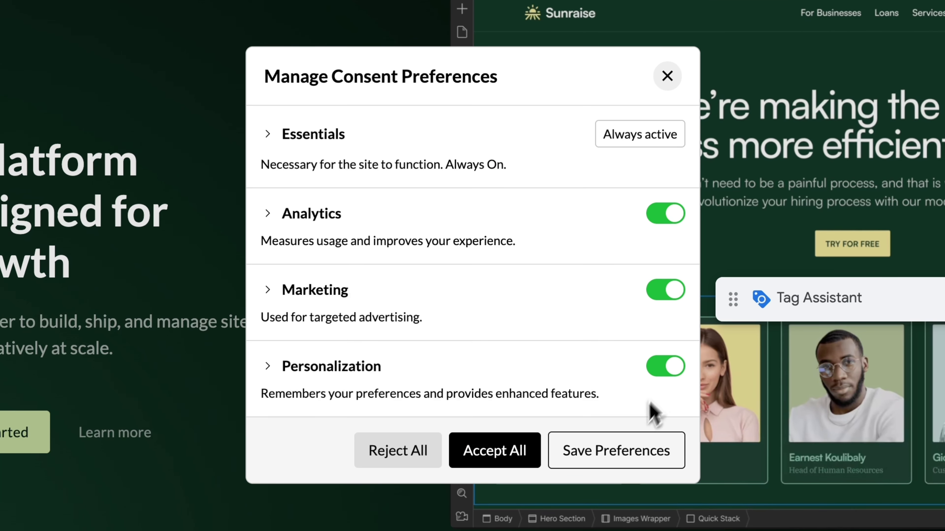
click(626, 452)
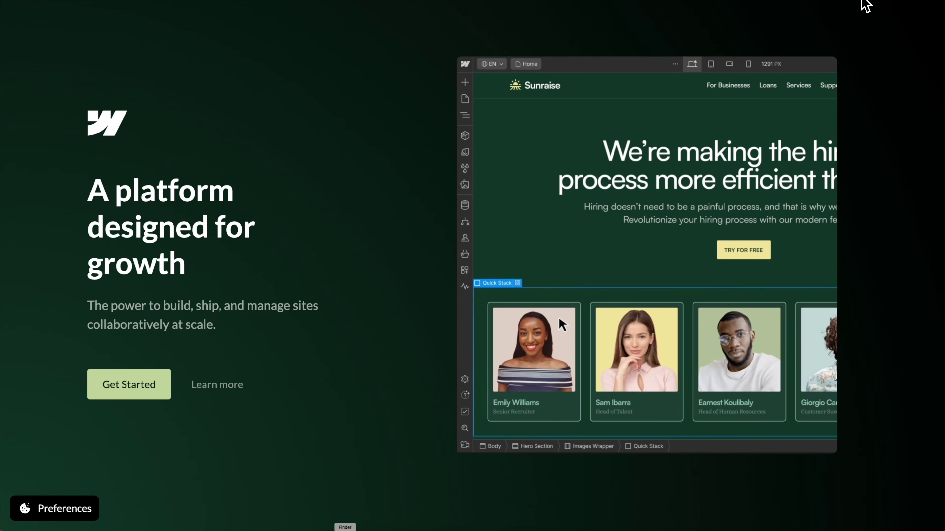
Step: Connect the VPN through the USA, Virginia location and accept cookies in the consent banner on the site
click(865, 5)
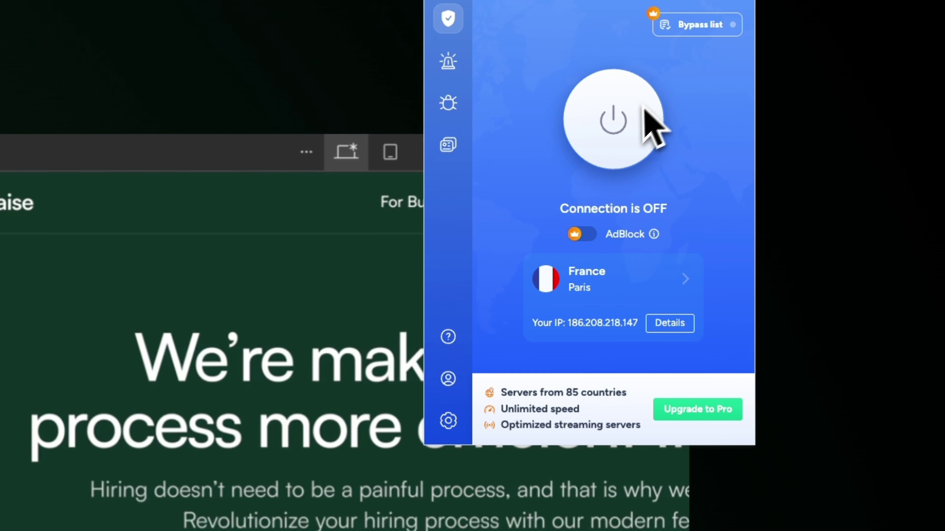
click(621, 294)
scroll(614, 335, down, 1)
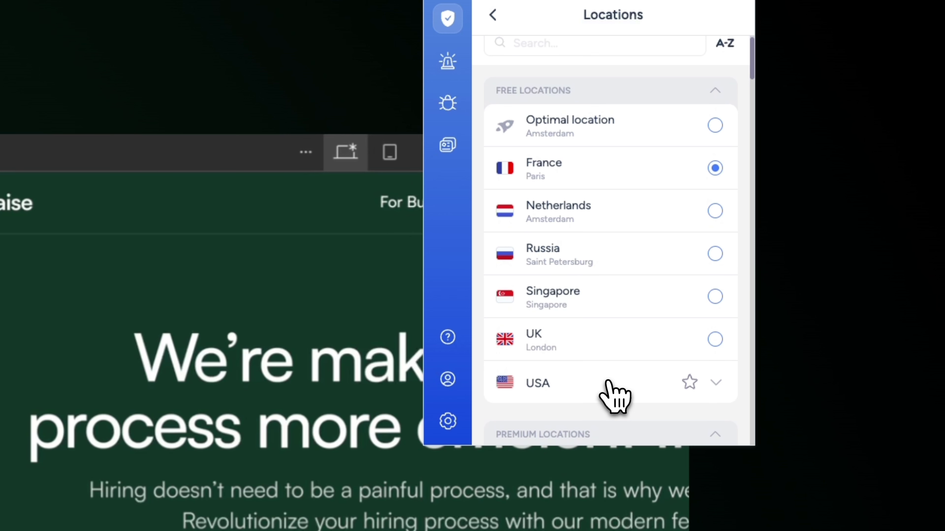
click(607, 382)
click(617, 386)
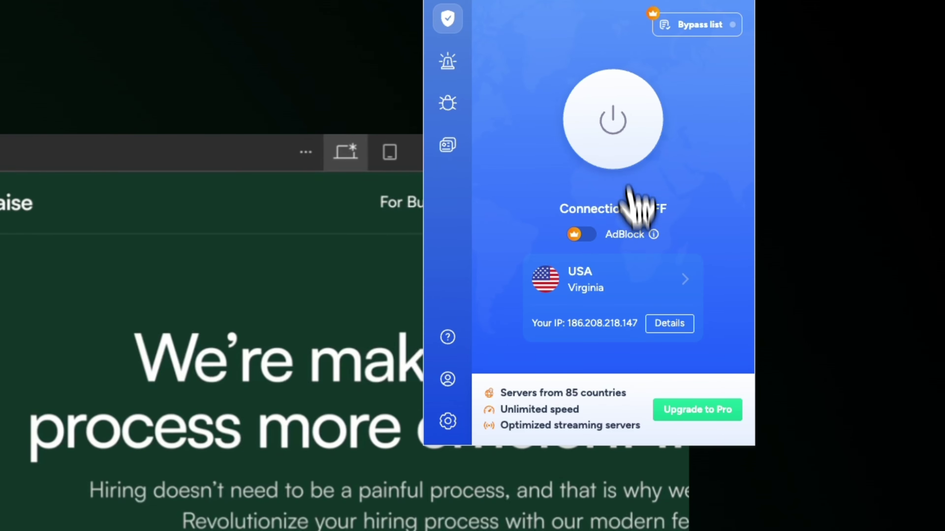
click(624, 128)
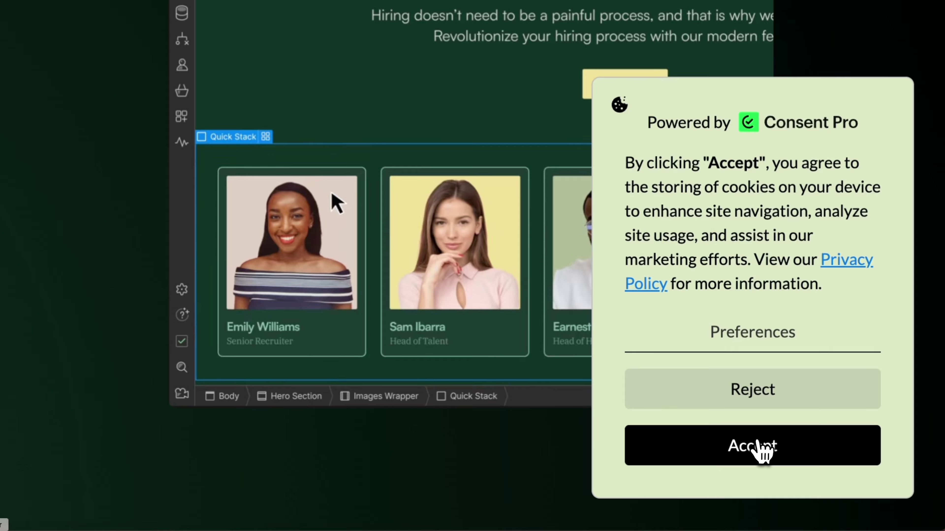
click(761, 449)
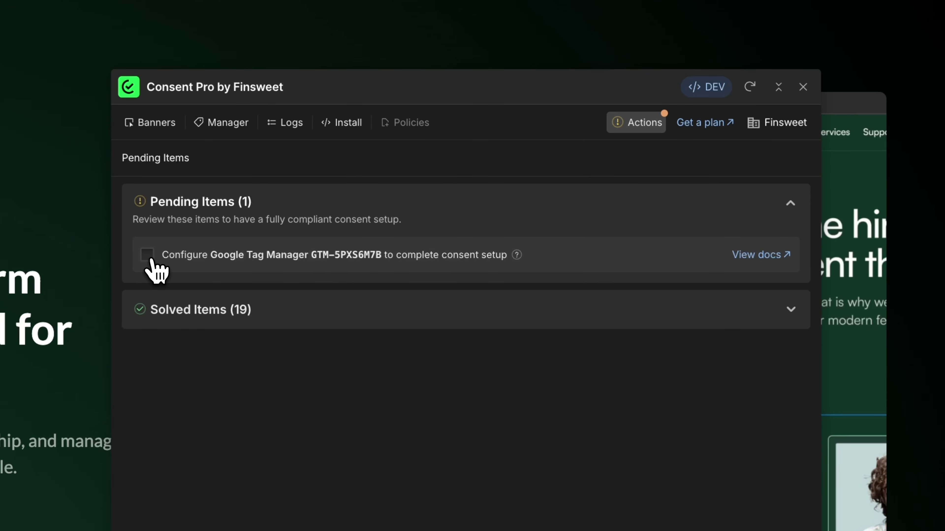
Step: In Consent Pro, mark the pending Google Tag Manager GTM-5PXS6M7B configuration item as completed
click(148, 255)
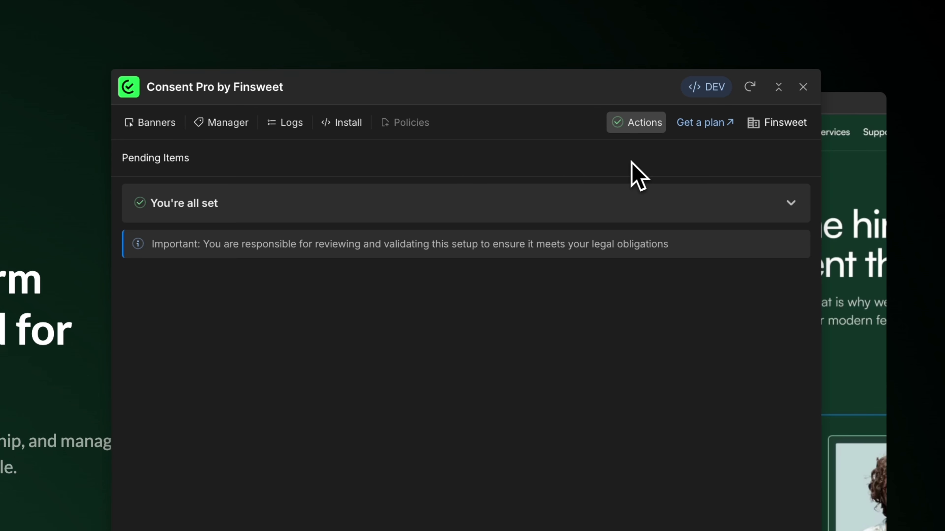
Step: View the banner list, and start a website scan for providers and trackers from the consent manager
click(152, 123)
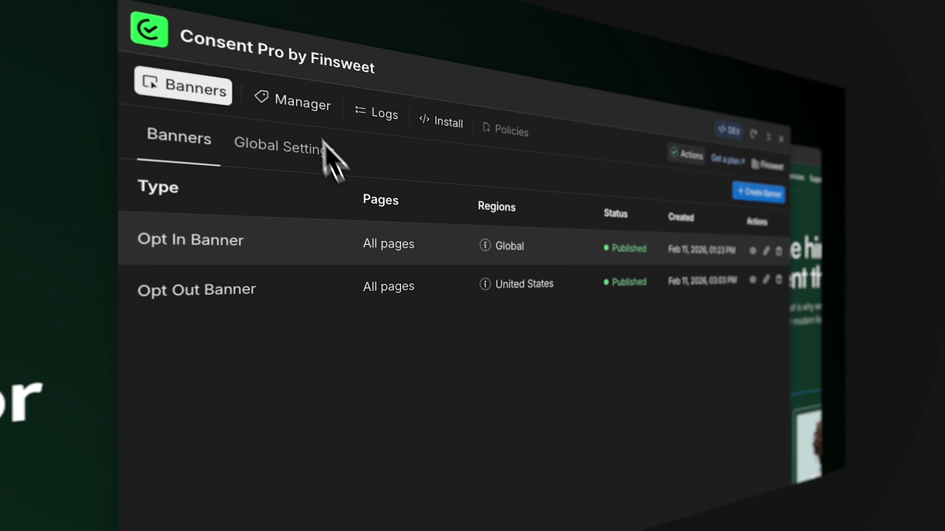
click(298, 106)
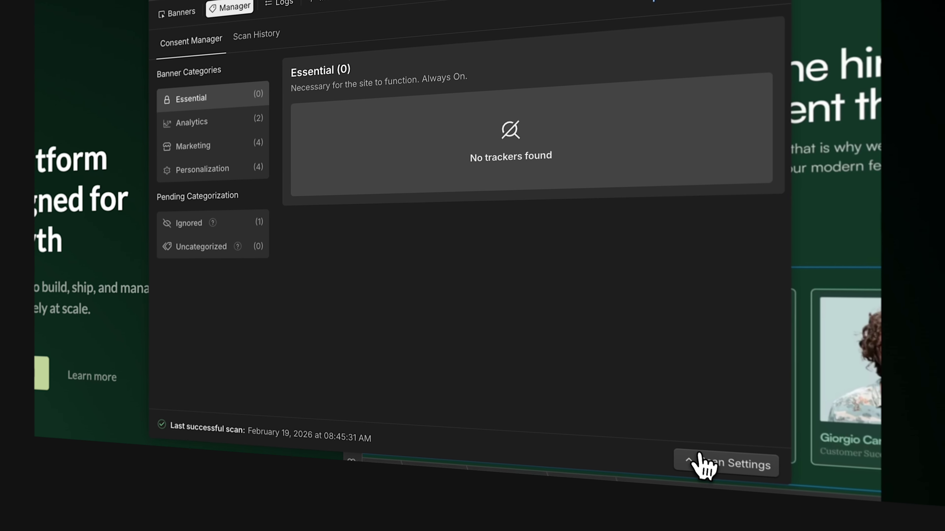
click(705, 465)
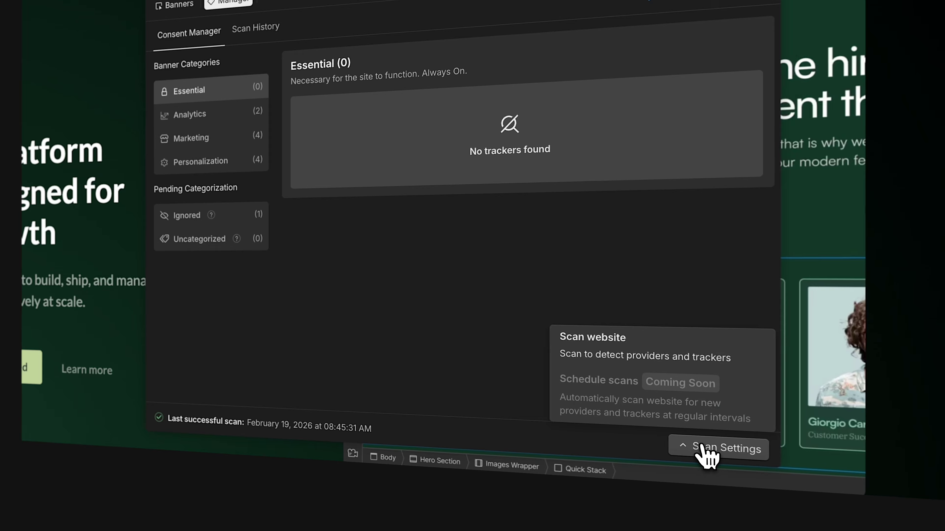
click(643, 359)
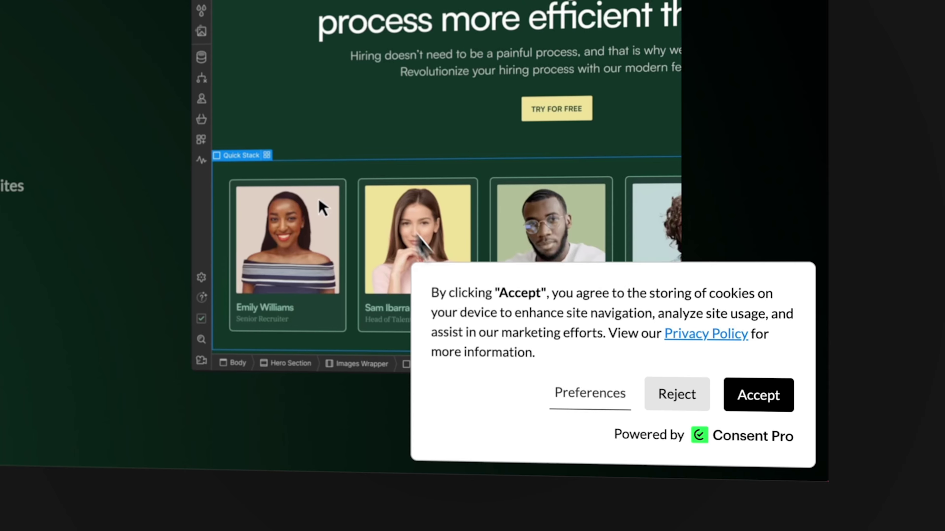
Step: Open the preferences from the site's consent banner, and start the login to install Consent Pro from its app listing
click(585, 386)
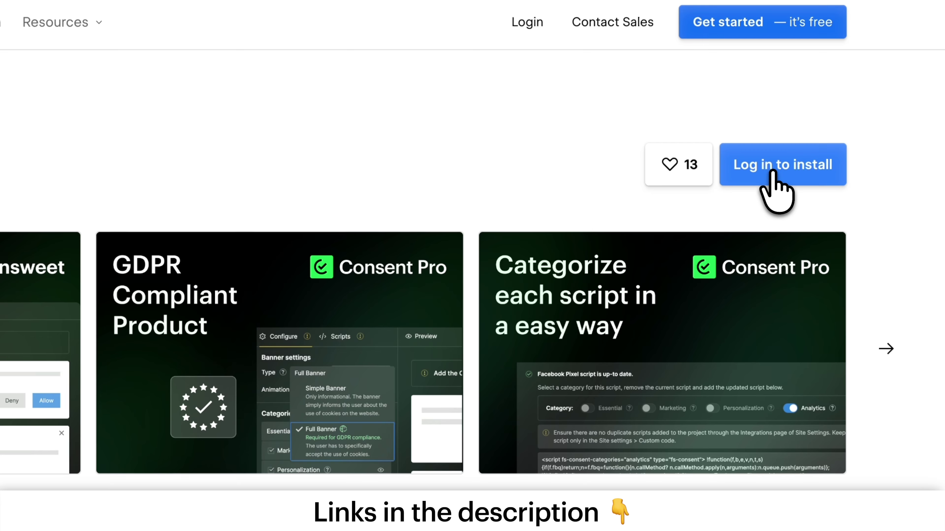
click(773, 172)
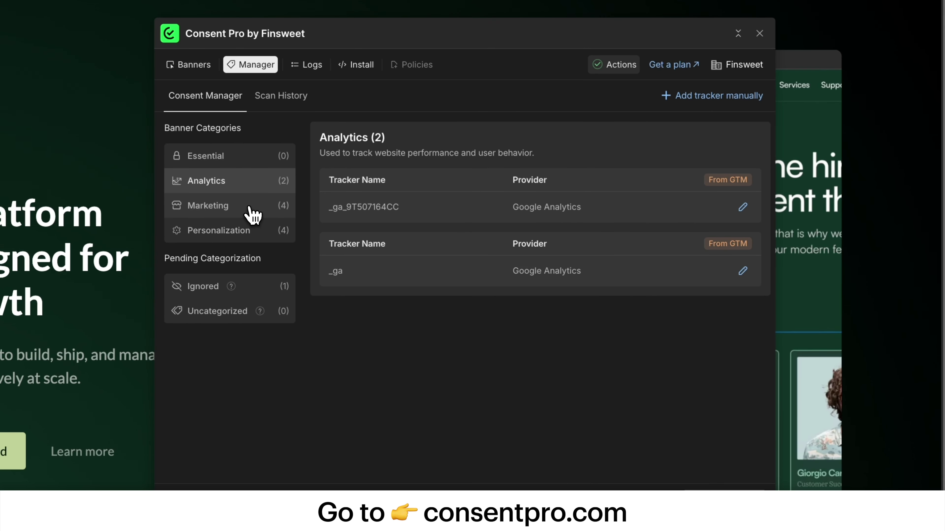
Step: In the Consent Pro consent manager, view the trackers in the Marketing category
click(253, 215)
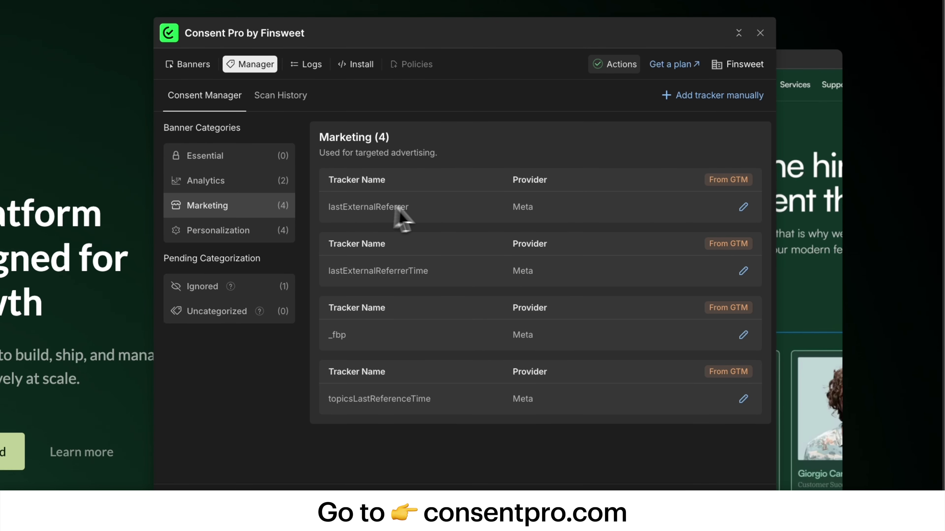